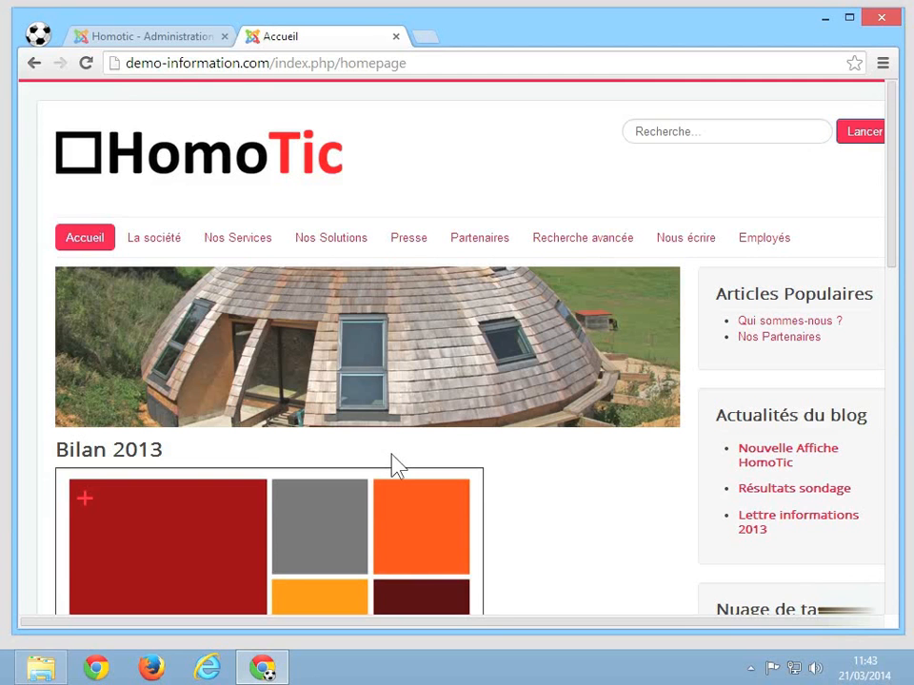
Look over the HomoTic public homepage, including its La société submenu, featured articles and tag cloud.
scroll(398, 464, "down", 2)
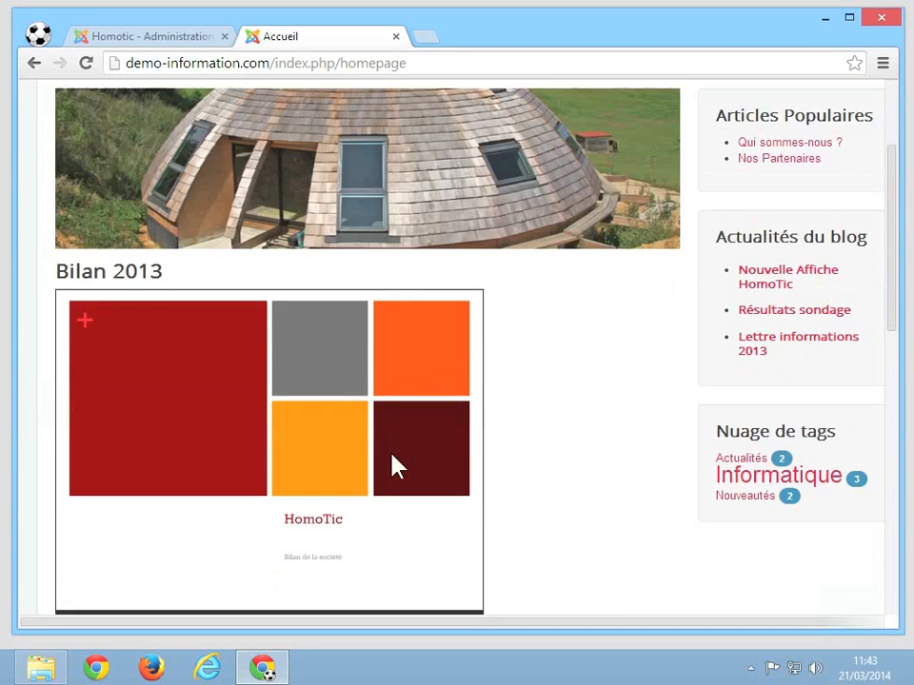
scroll(555, 467, "down", 1)
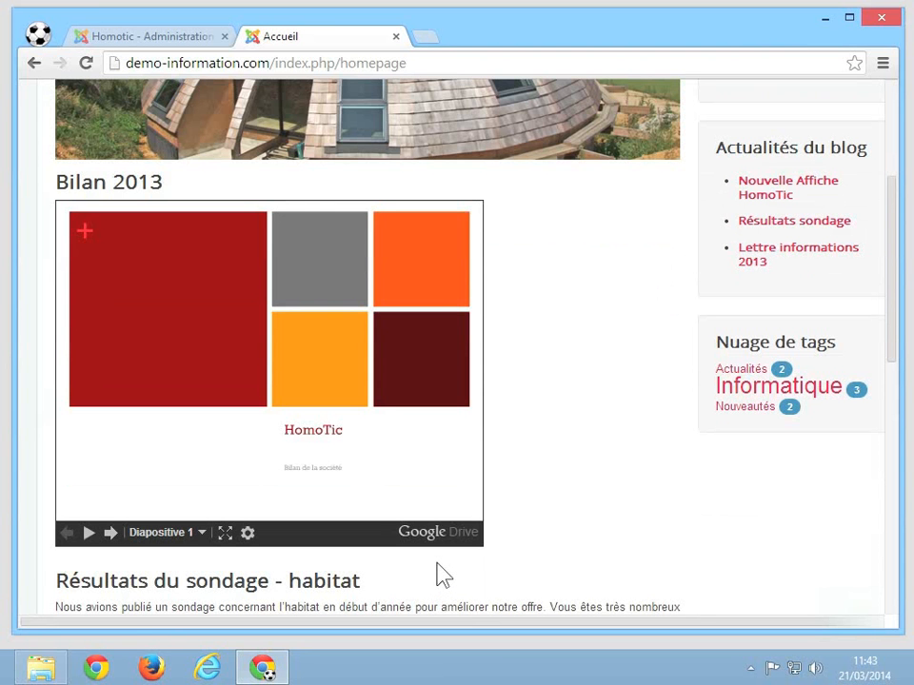
scroll(439, 574, "up", 3)
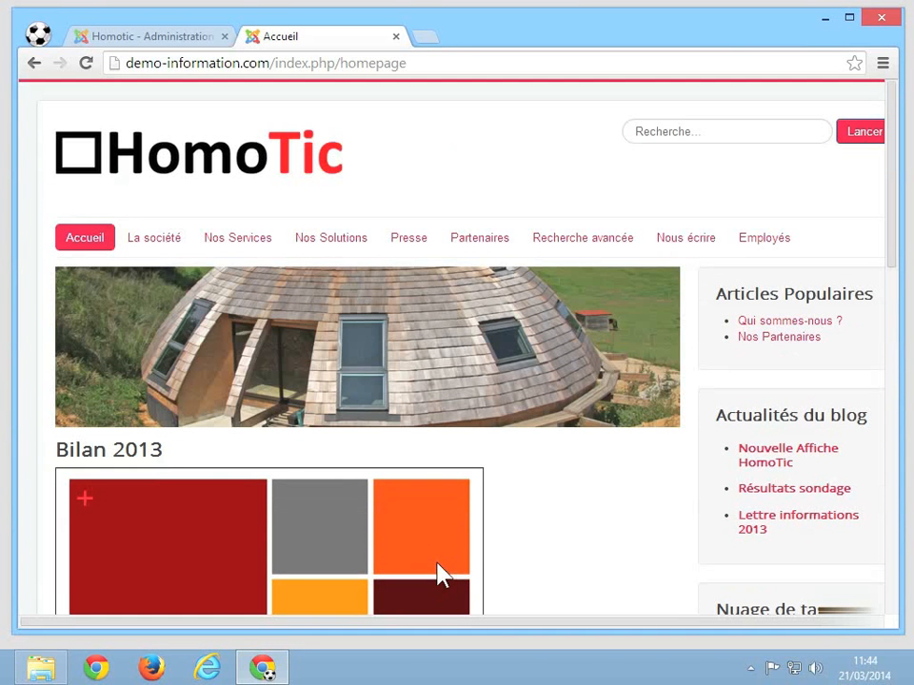
mouse_move(159, 247)
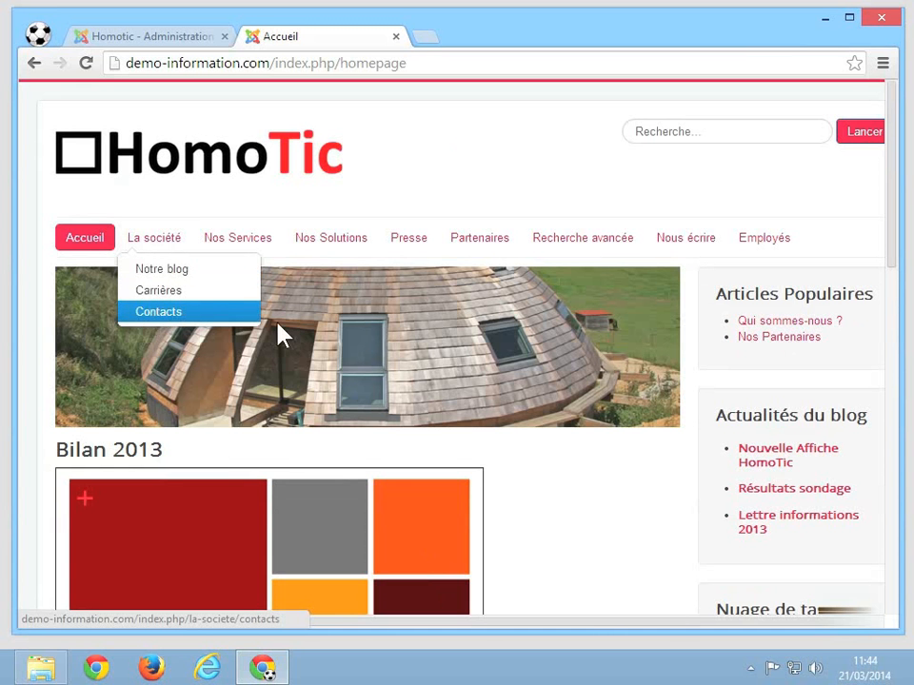
scroll(611, 466, "down", 2)
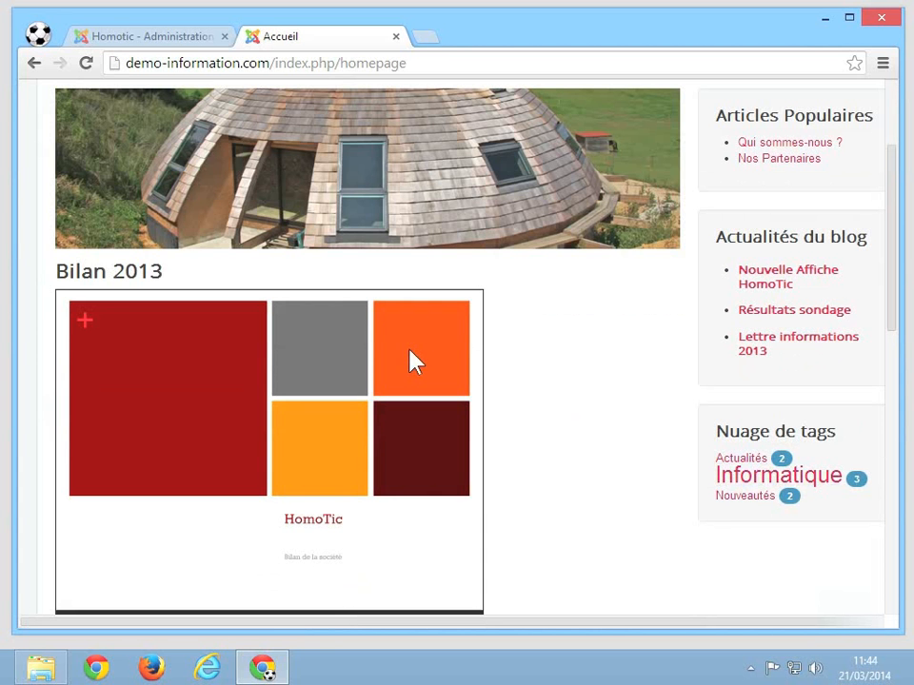
Switch to the Joomla administration and open the Articles settings in the global configuration.
left_click(158, 38)
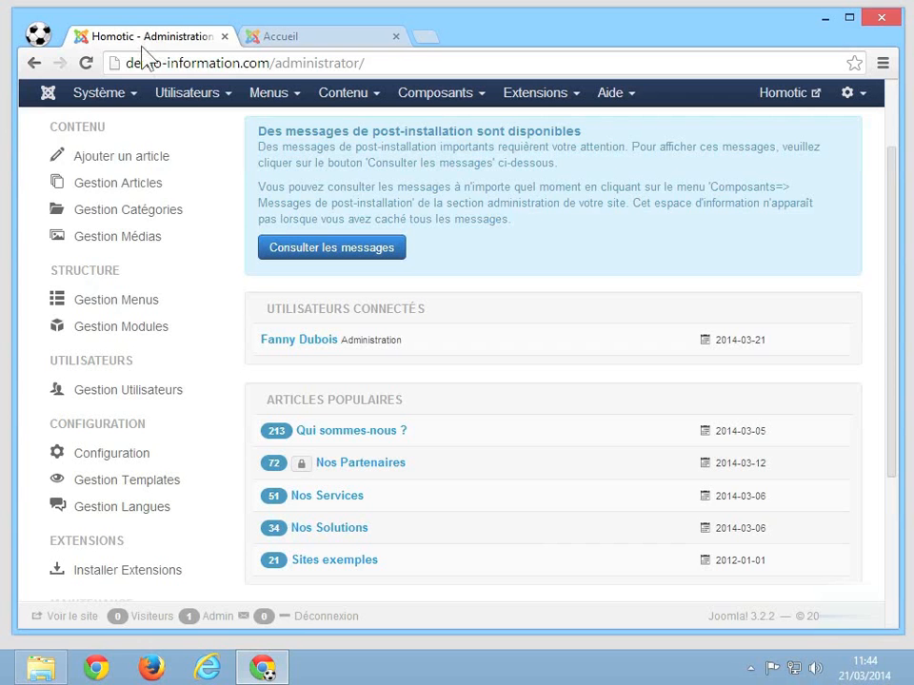
left_click(114, 95)
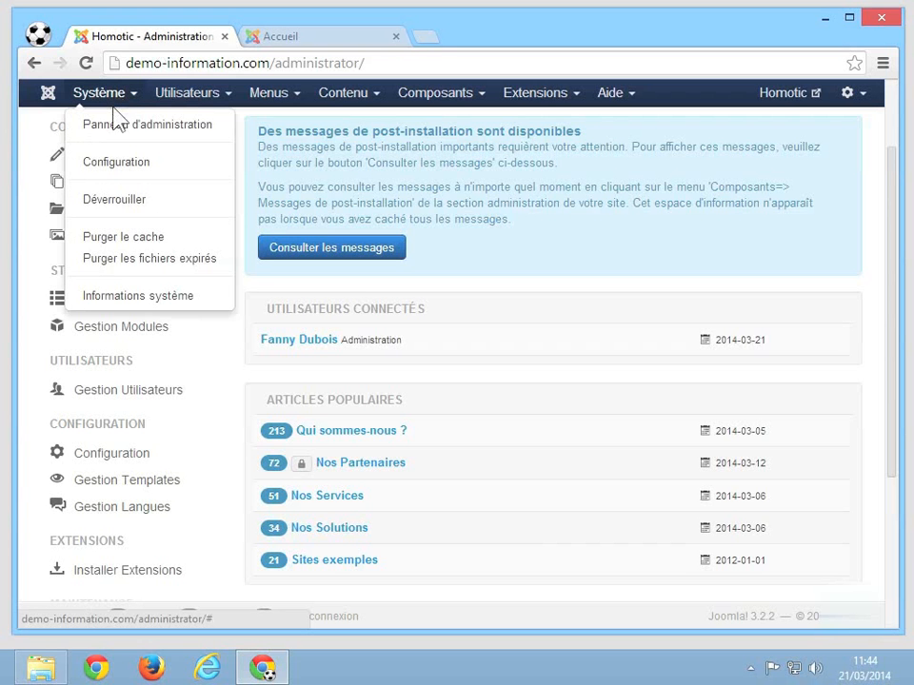
left_click(116, 164)
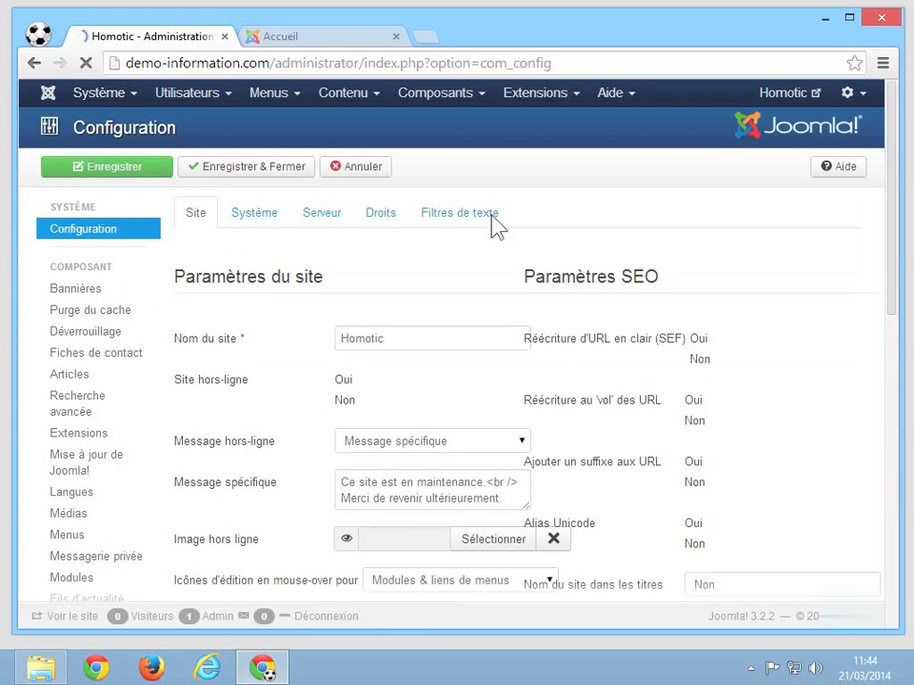
left_click(66, 377)
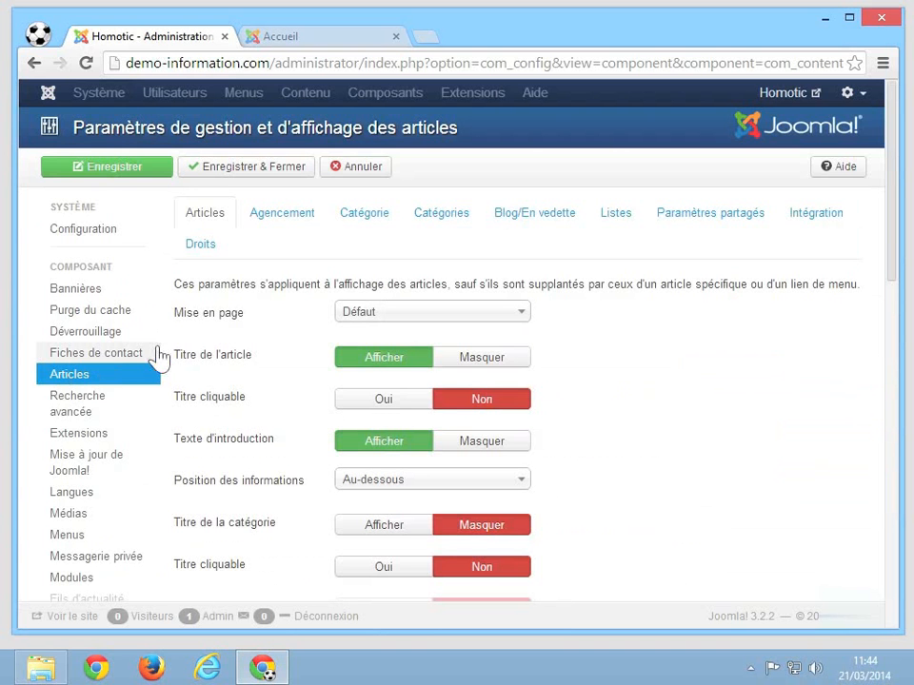
Examine the article display options, from titles to tags, and save and close the settings.
scroll(204, 343, "down", 3)
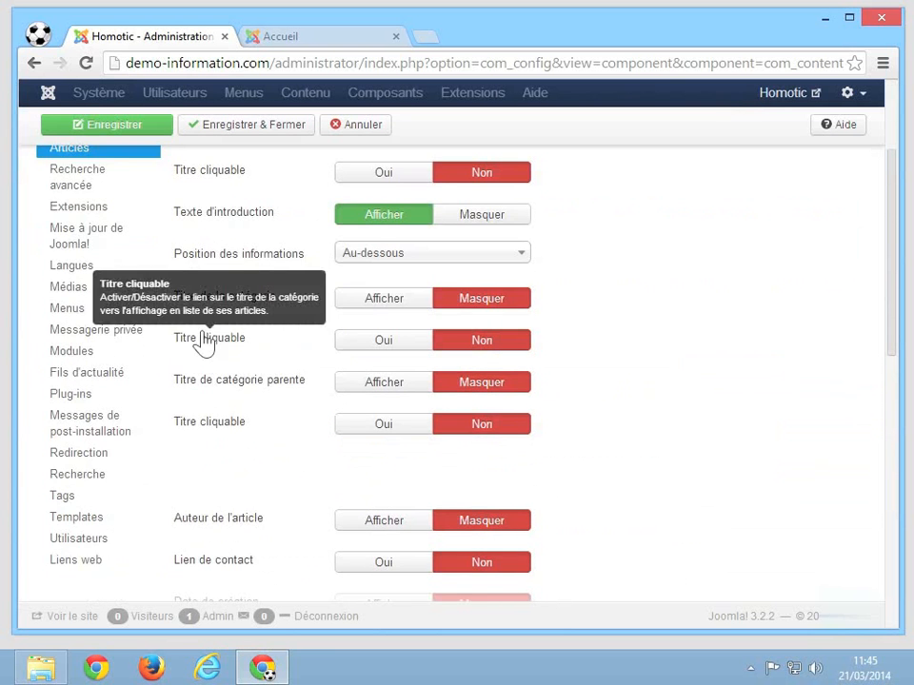
scroll(275, 444, "down", 2)
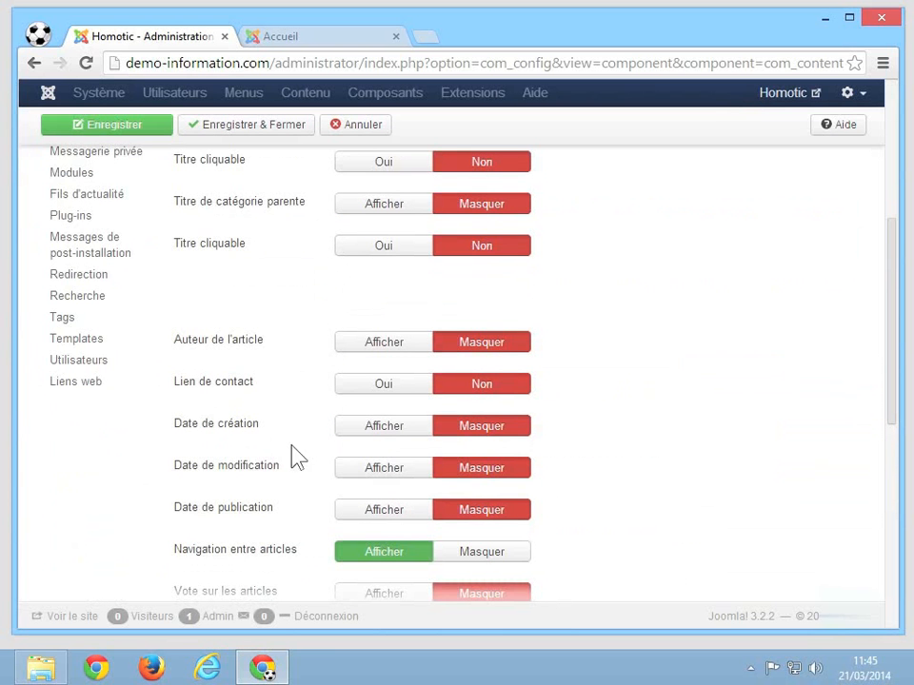
scroll(310, 462, "down", 2)
scroll(314, 464, "down", 2)
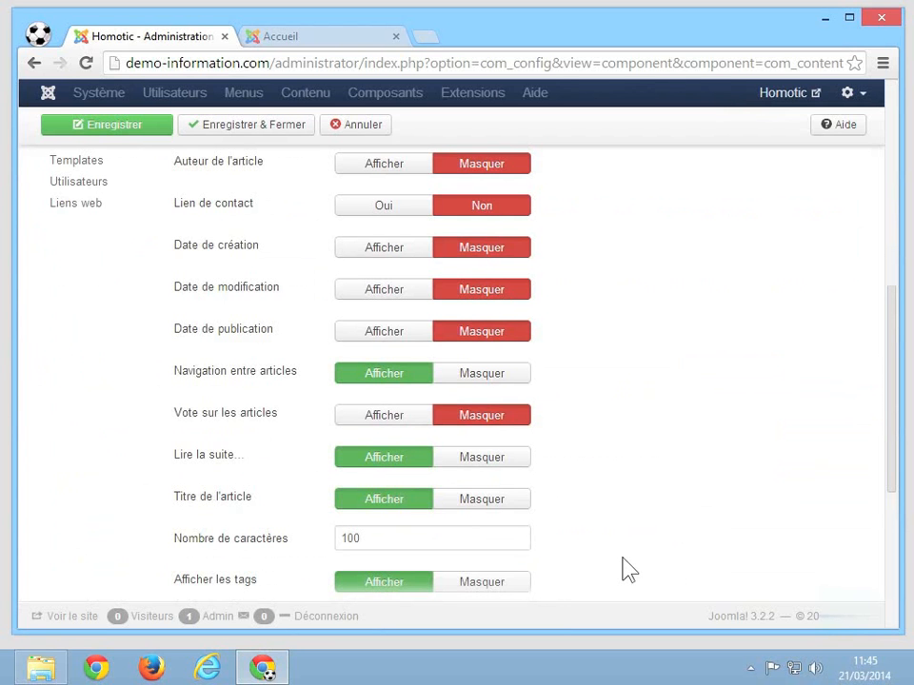
scroll(628, 570, "up", 1)
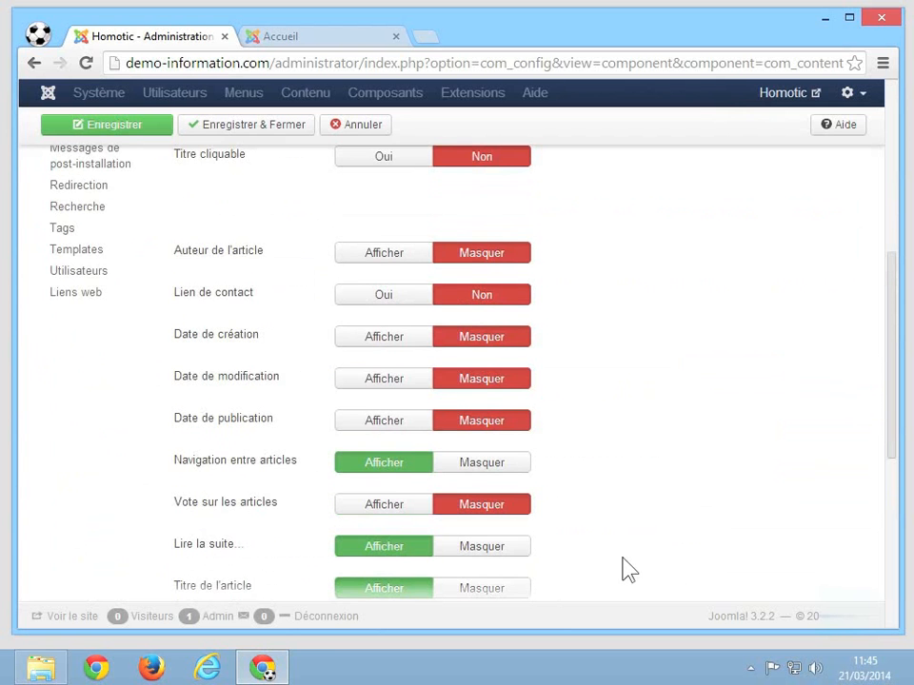
scroll(629, 569, "up", 1)
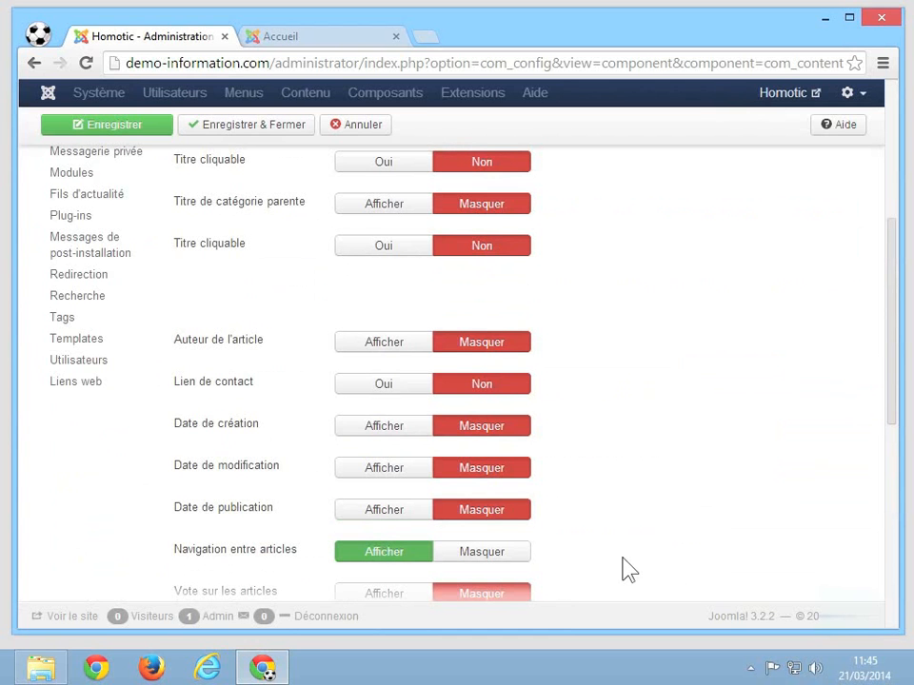
scroll(628, 569, "up", 4)
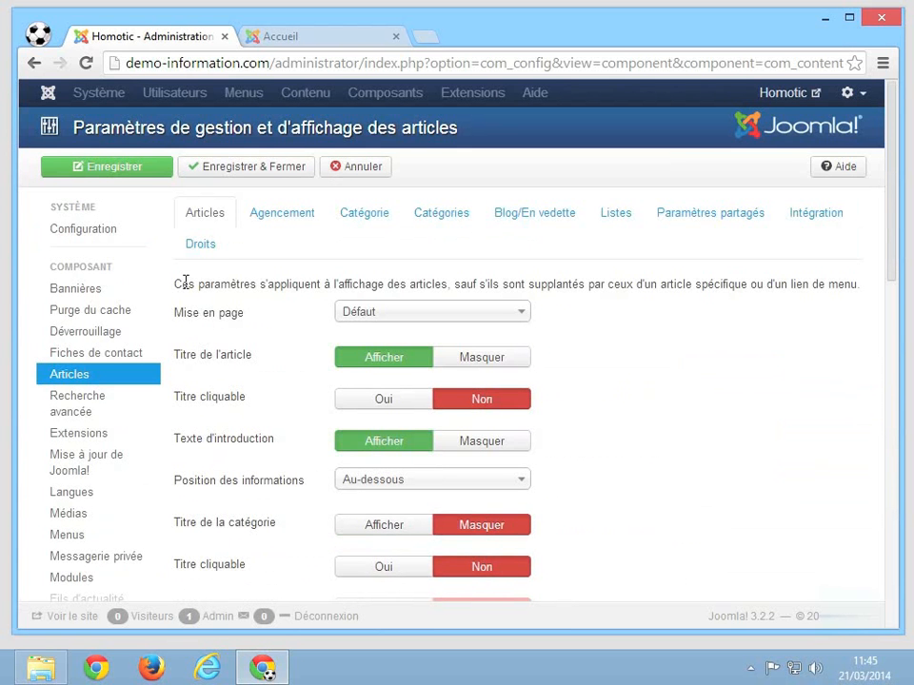
left_click(226, 173)
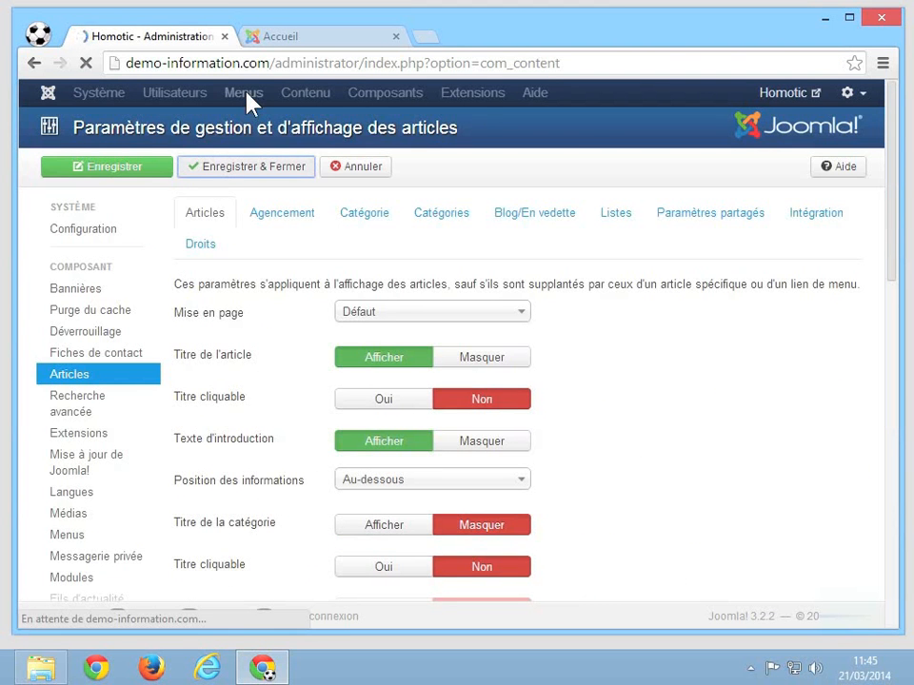
Add a new menu link to Menu Haut with the title Nouveautés and the alias nouveautes.
left_click(266, 95)
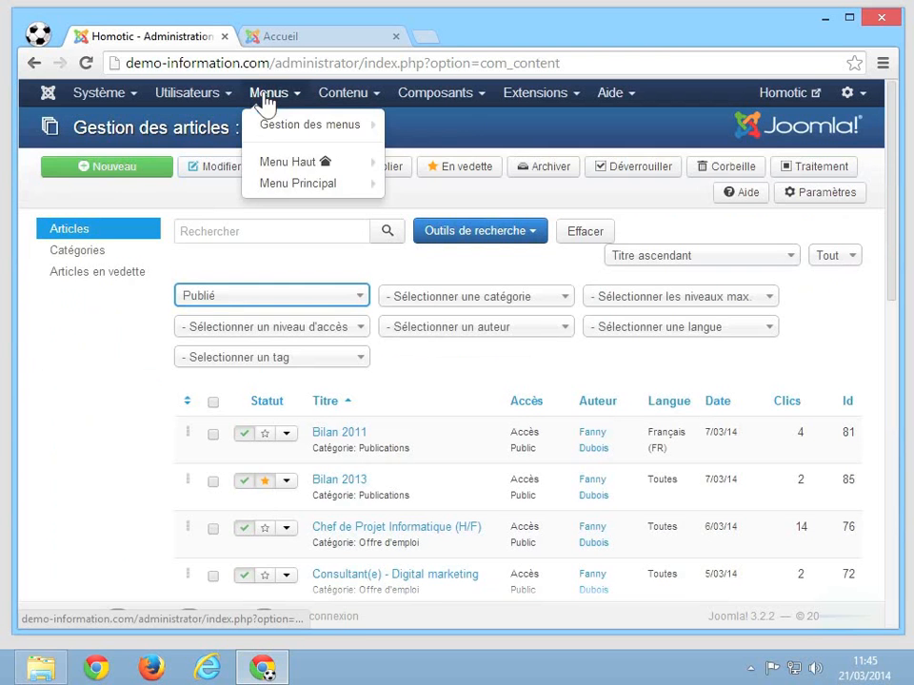
mouse_move(268, 163)
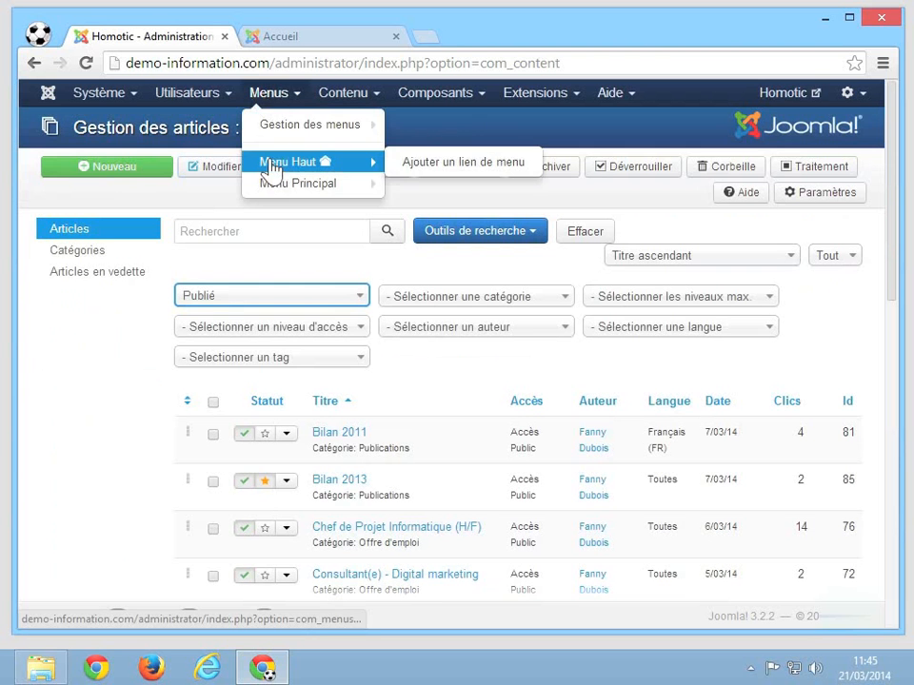
left_click(433, 167)
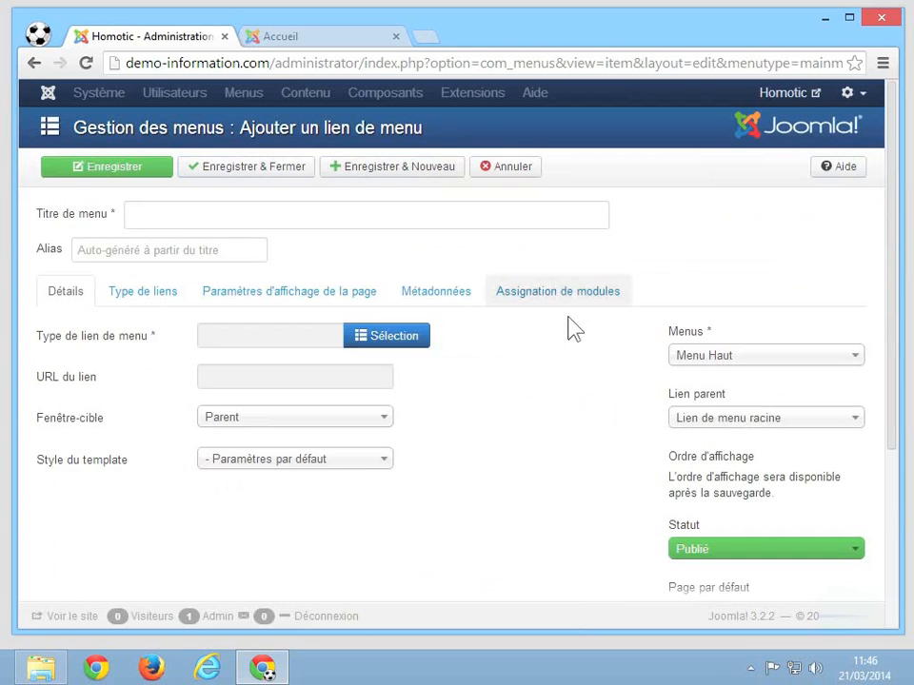
left_click(290, 214)
type("Nouve")
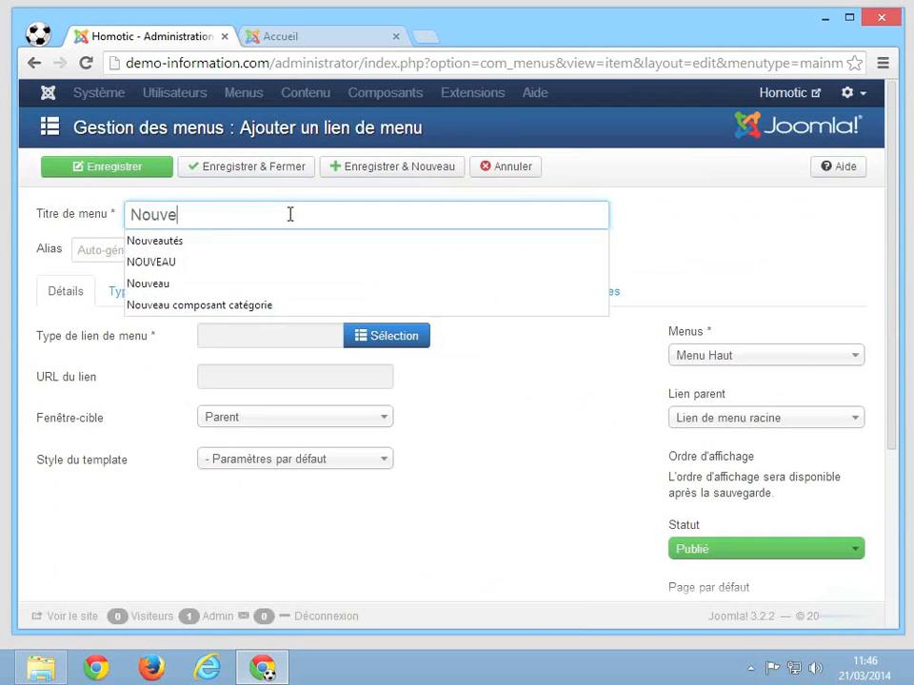
left_click(182, 245)
left_click(131, 250)
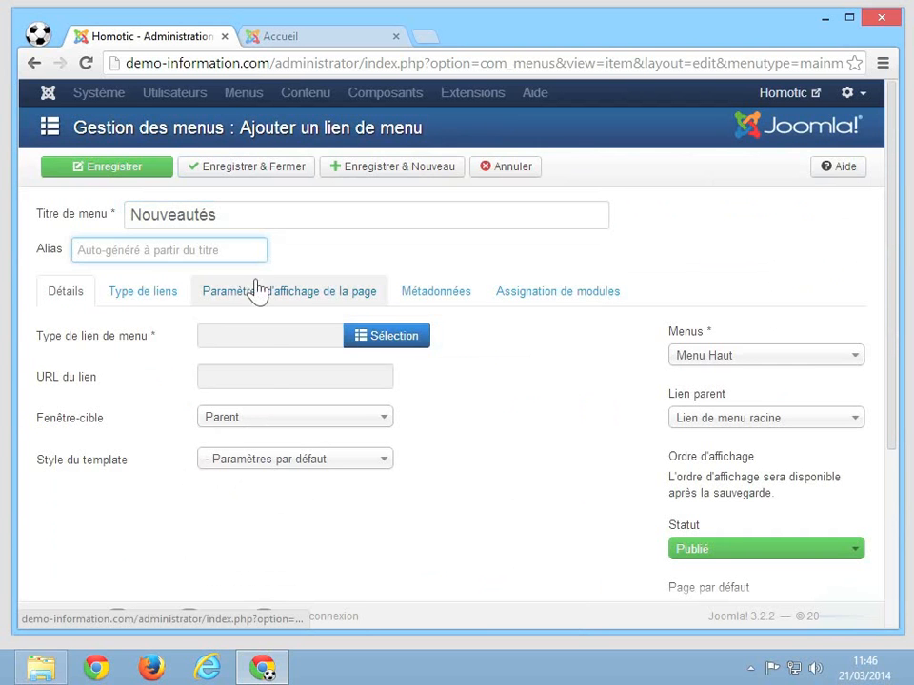
type("nouve")
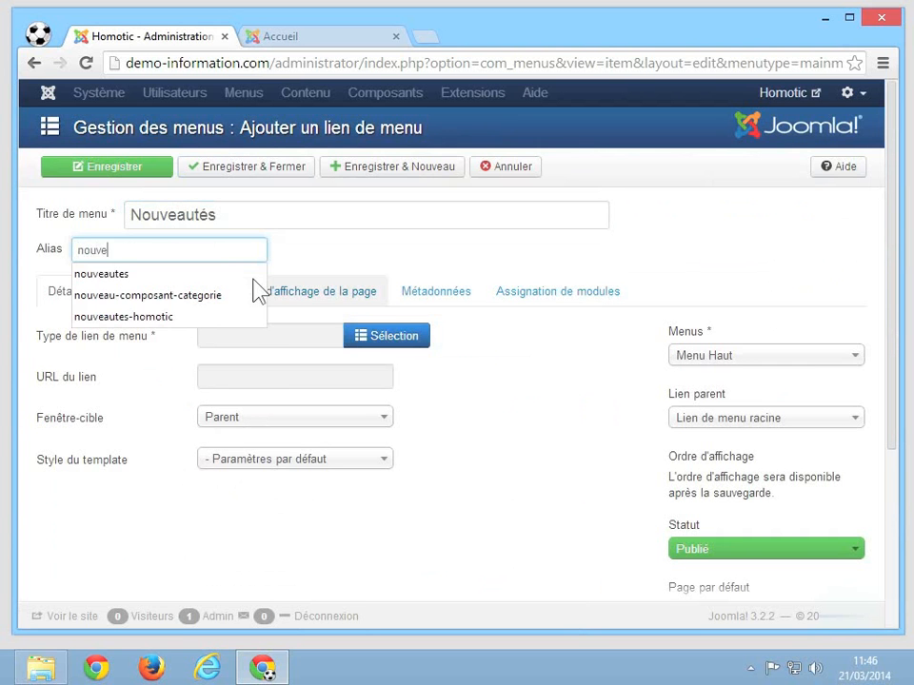
left_click(189, 278)
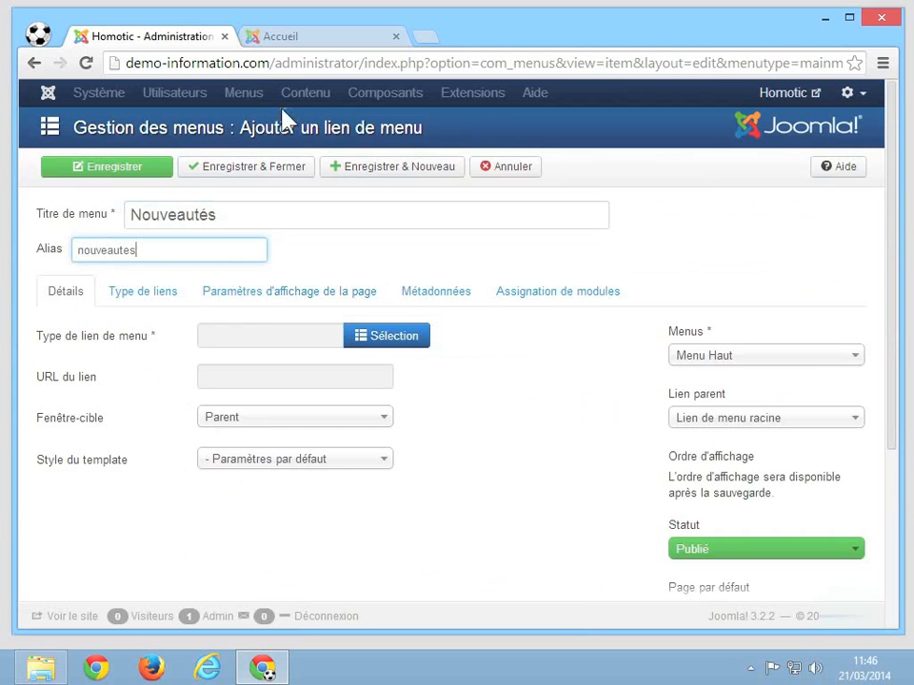
Set the menu link's type to Éléments taggés from the Tags group.
left_click(382, 333)
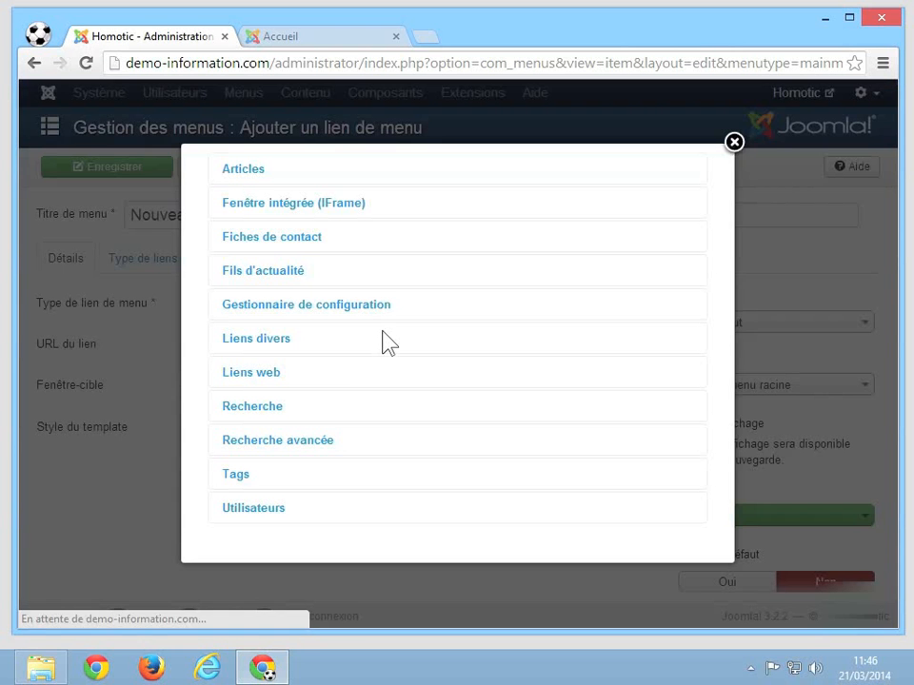
left_click(237, 475)
scroll(241, 481, "down", 1)
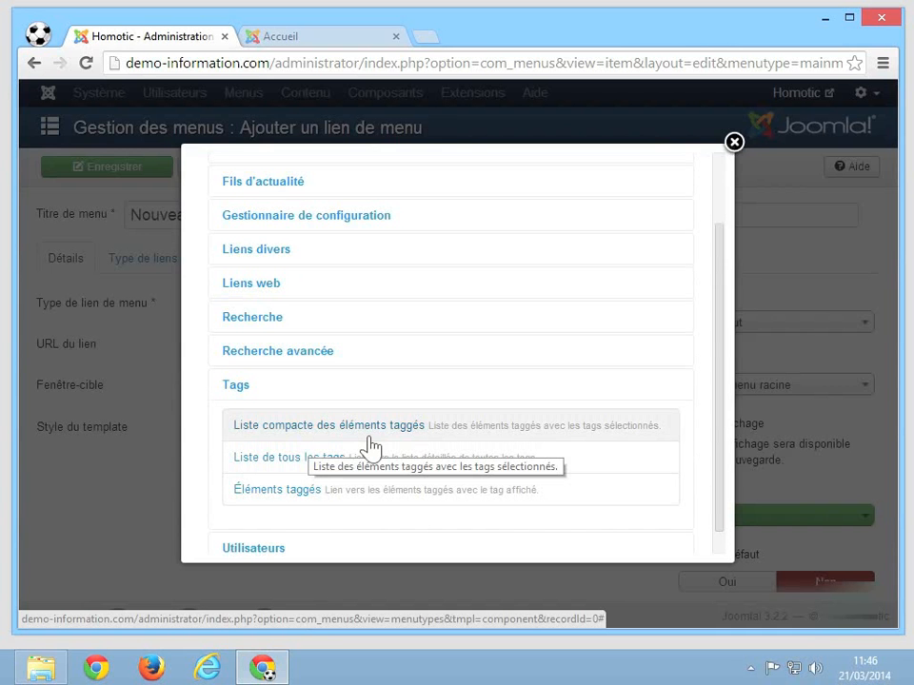
left_click(292, 496)
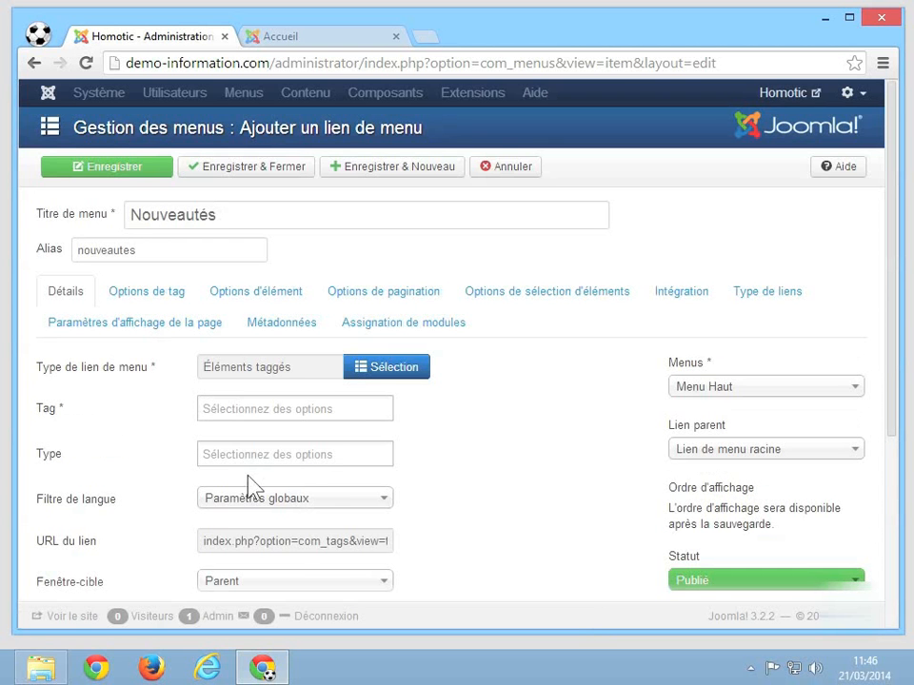
Assign Nouveautés as the only tag for the menu link.
left_click(261, 412)
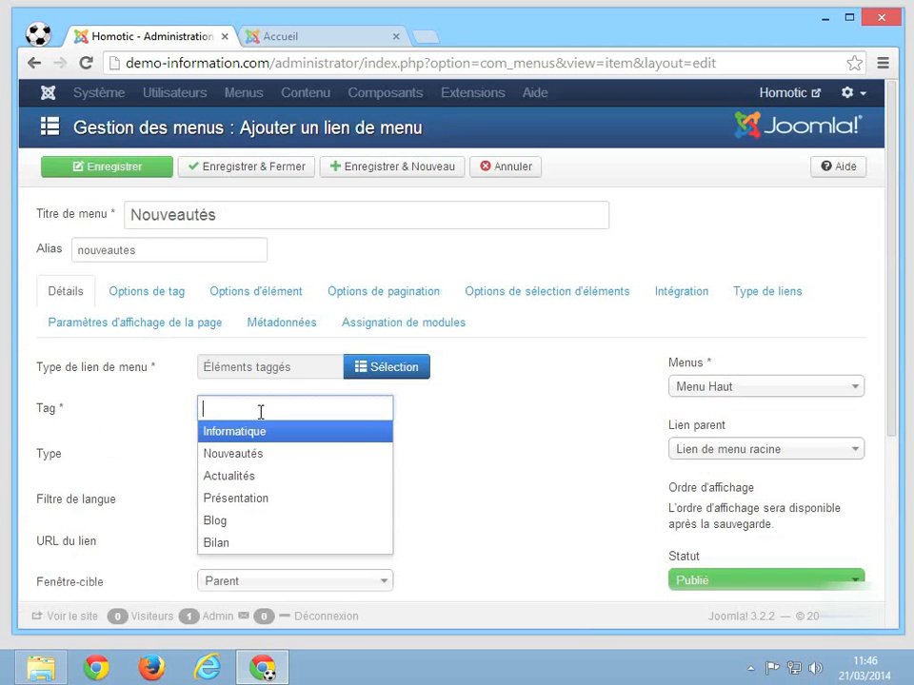
left_click(245, 455)
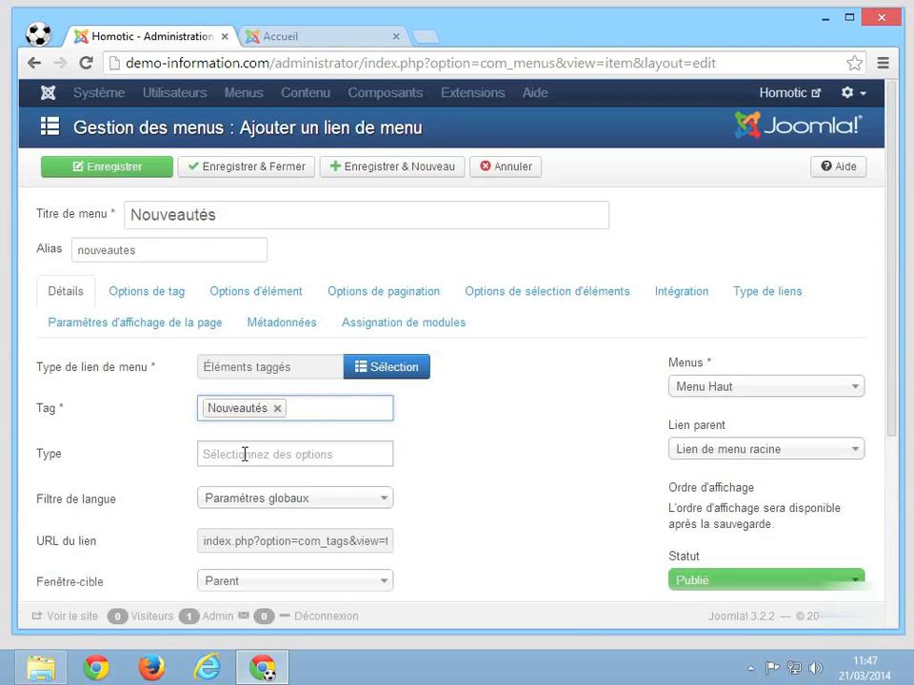
left_click(317, 408)
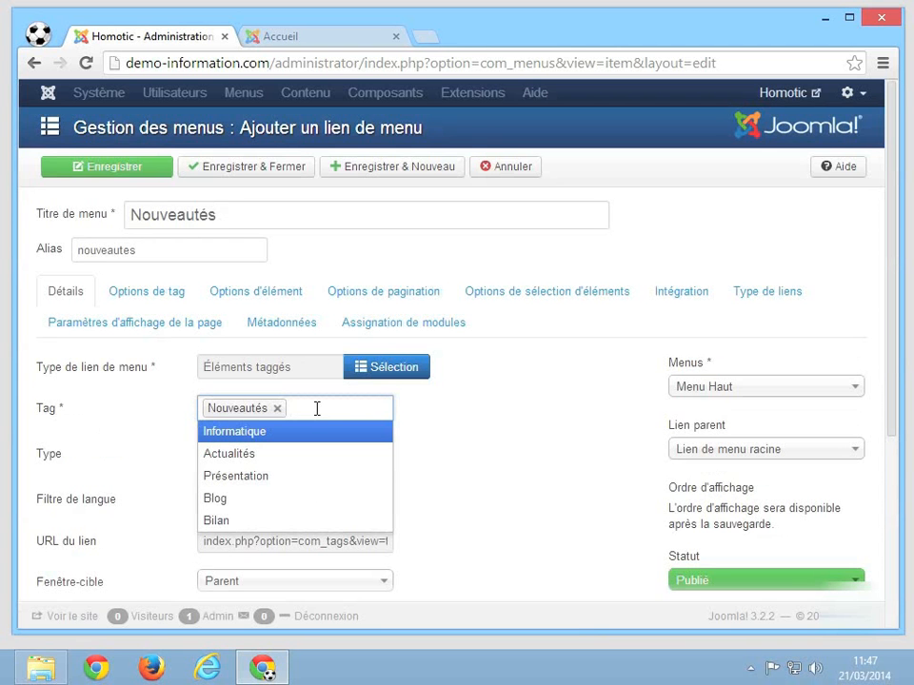
left_click(440, 434)
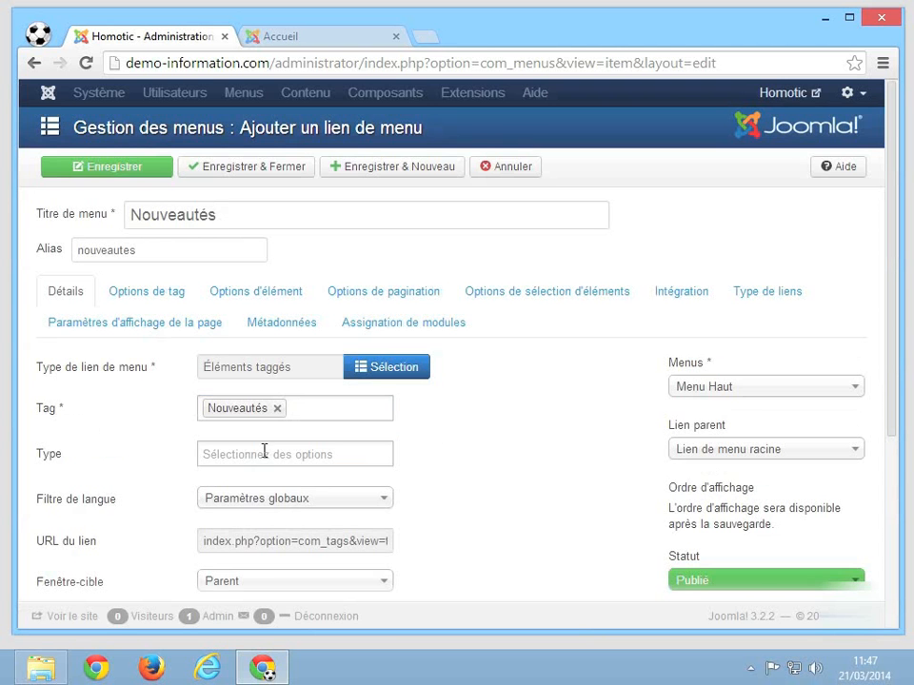
Restrict the tagged content type for the menu link to Article.
left_click(265, 453)
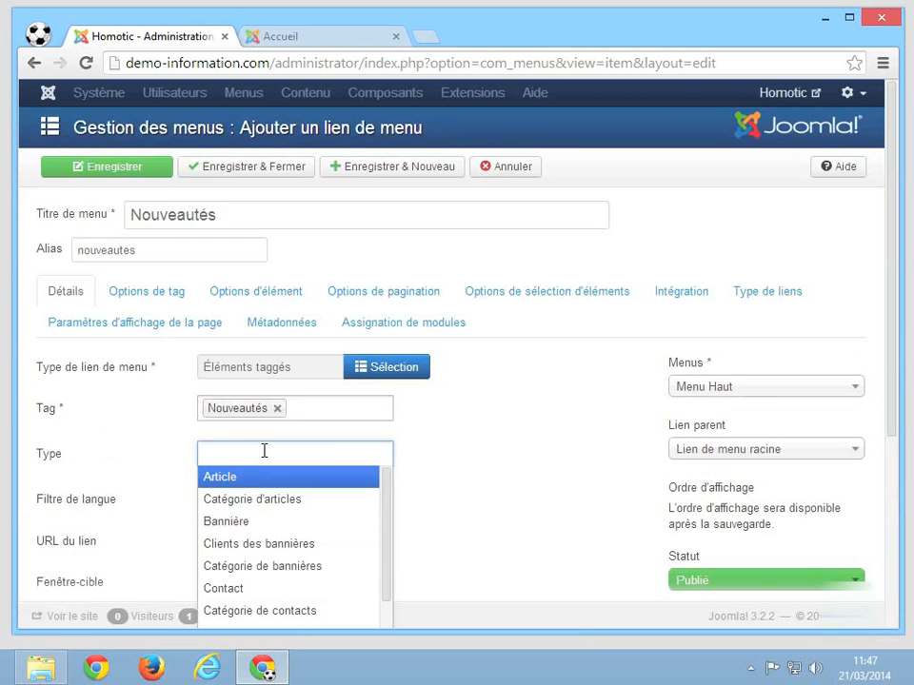
scroll(265, 453, "down", 2)
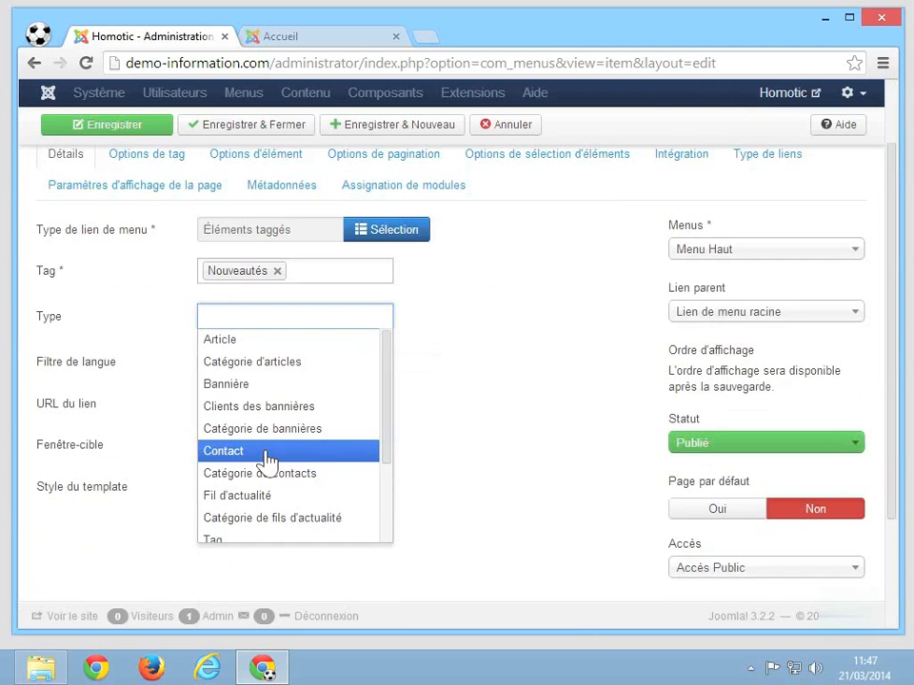
left_click(229, 342)
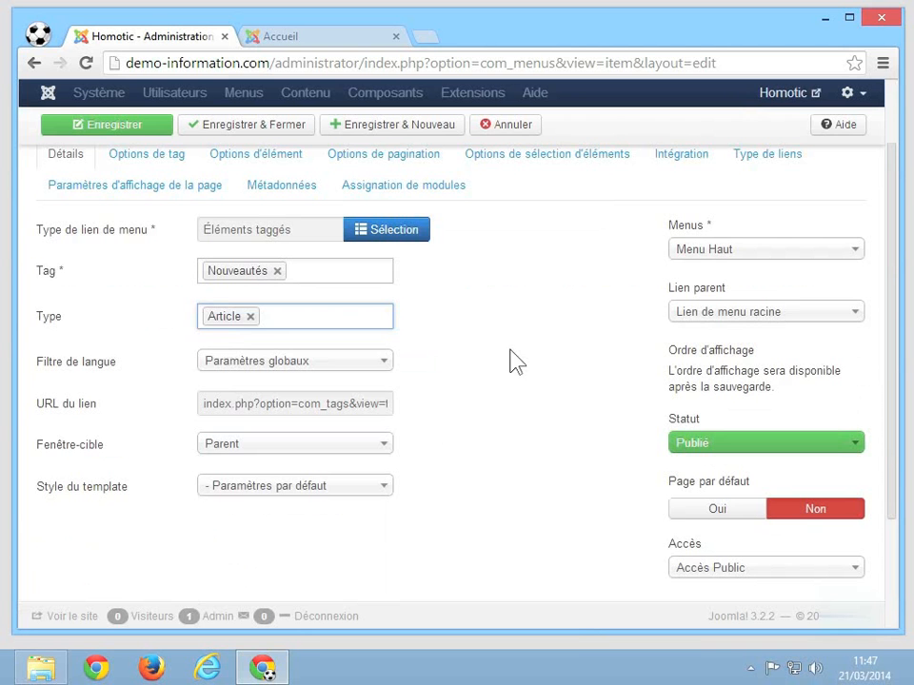
left_click(326, 319)
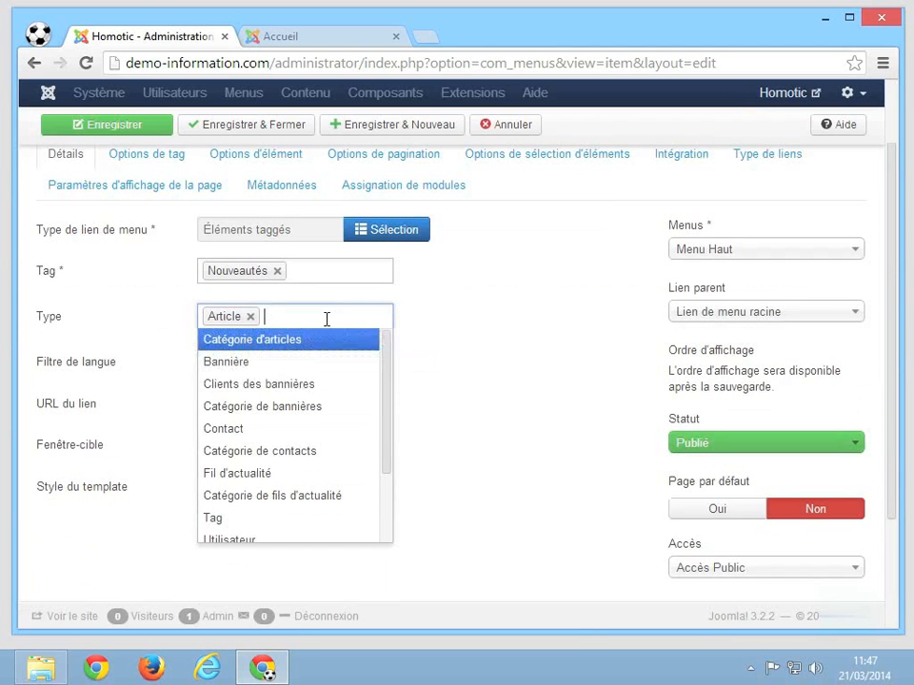
left_click(528, 297)
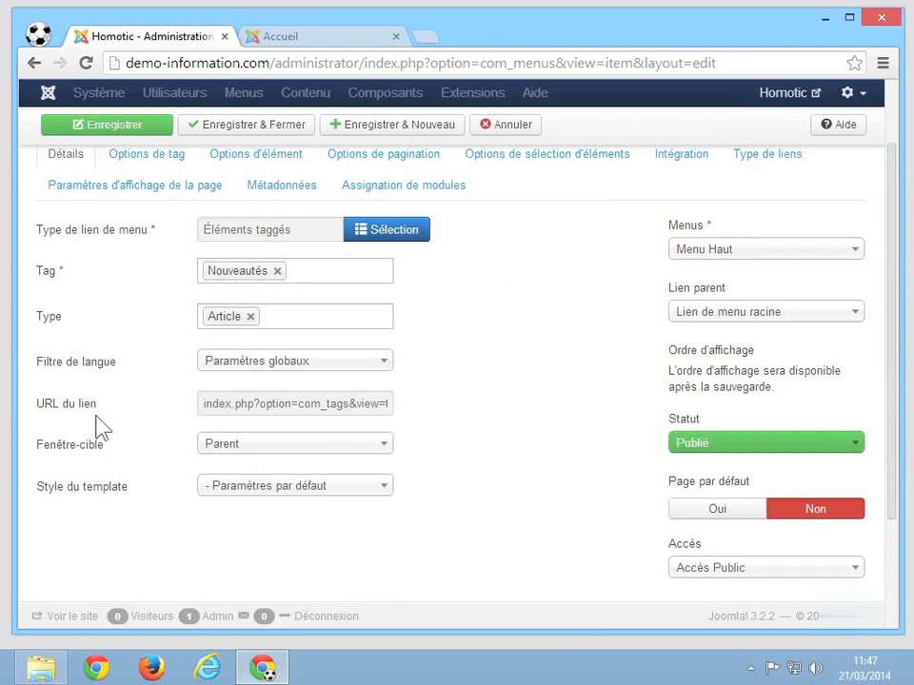
Set the tag description to Masquer in the tag options of the Nouveautés menu link.
mouse_move(124, 505)
scroll(423, 469, "up", 3)
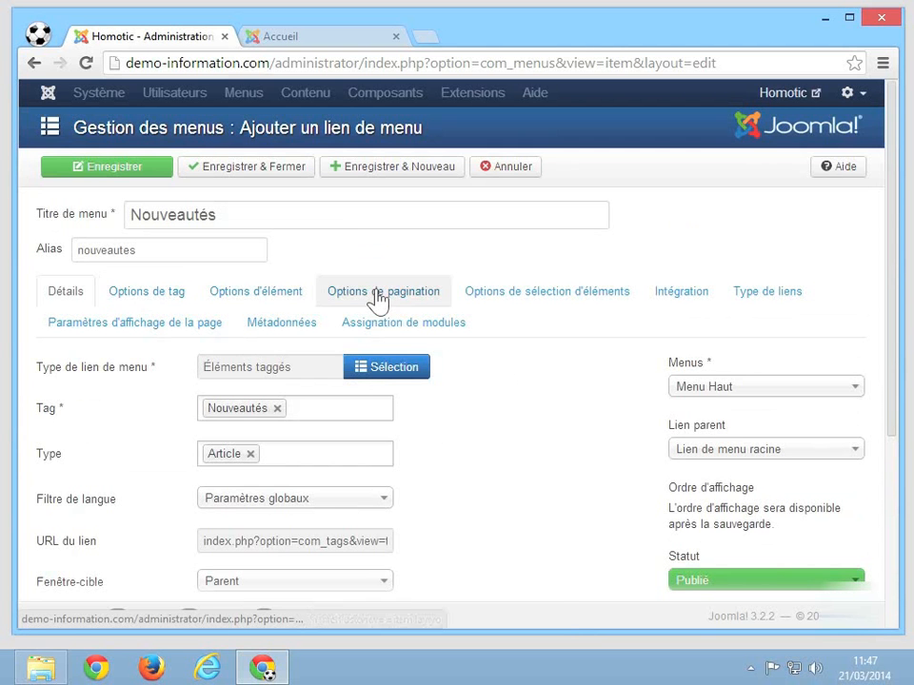
left_click(166, 300)
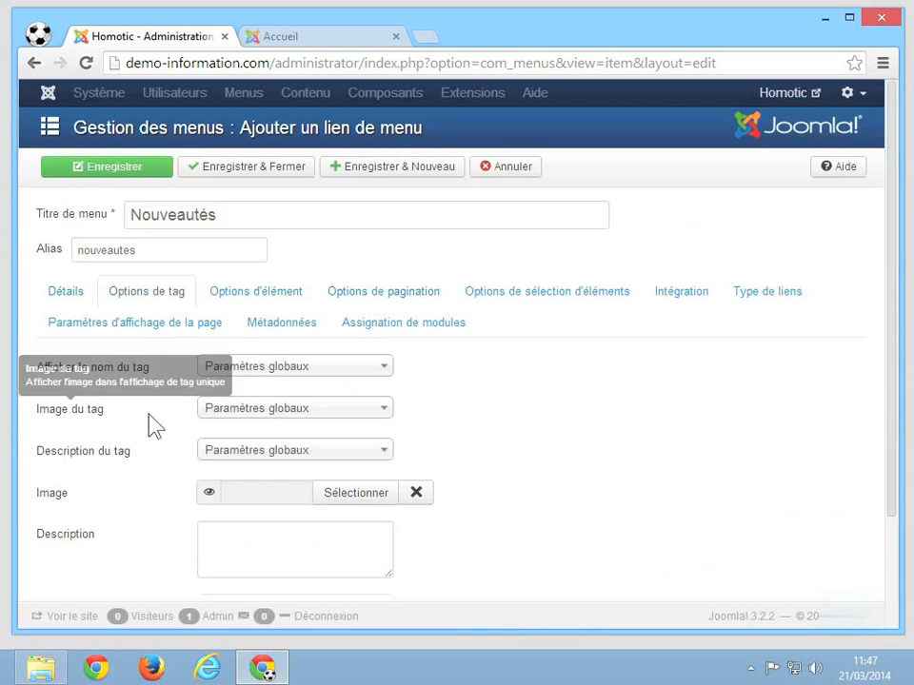
left_click(229, 453)
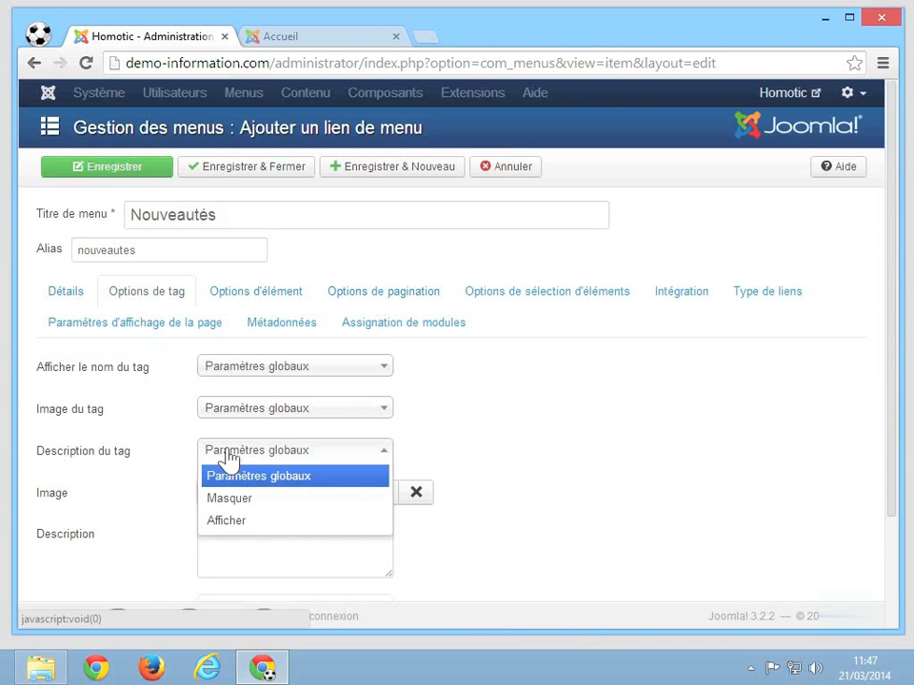
left_click(243, 500)
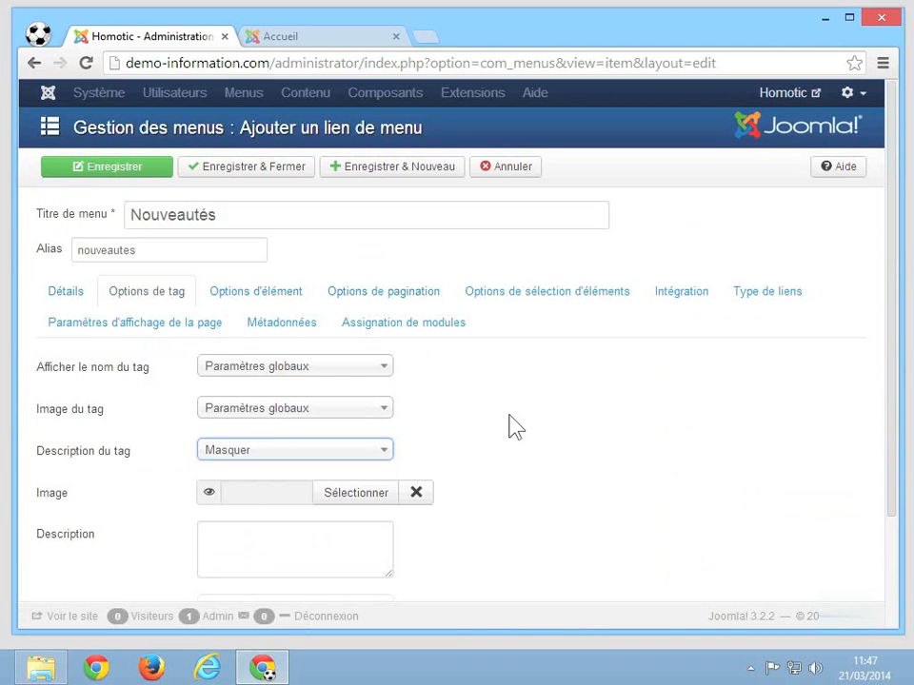
Make La société the parent of the Nouveautés menu link, and save and close the link.
left_click(57, 299)
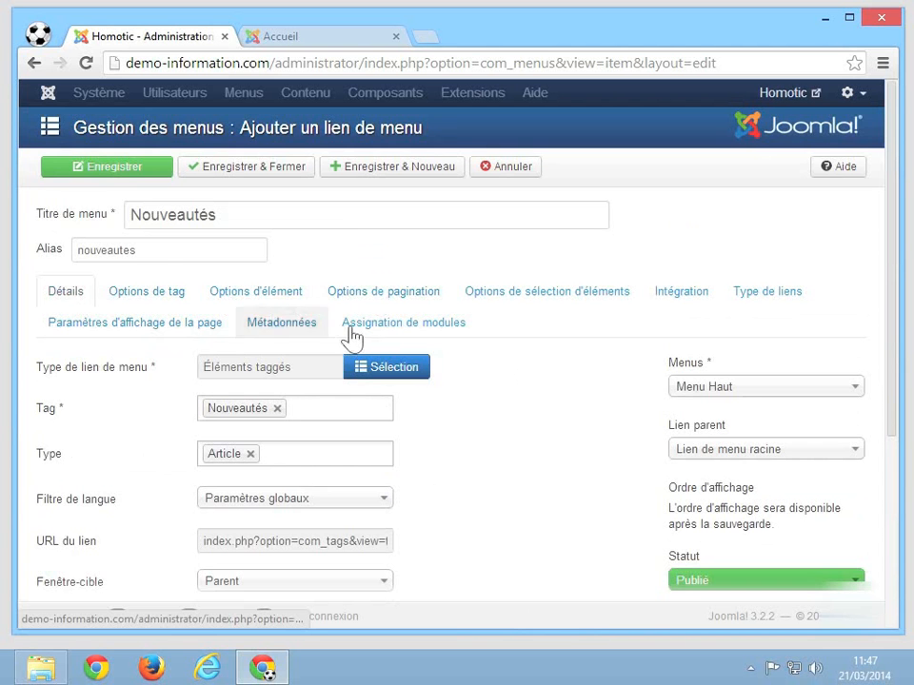
scroll(570, 382, "down", 2)
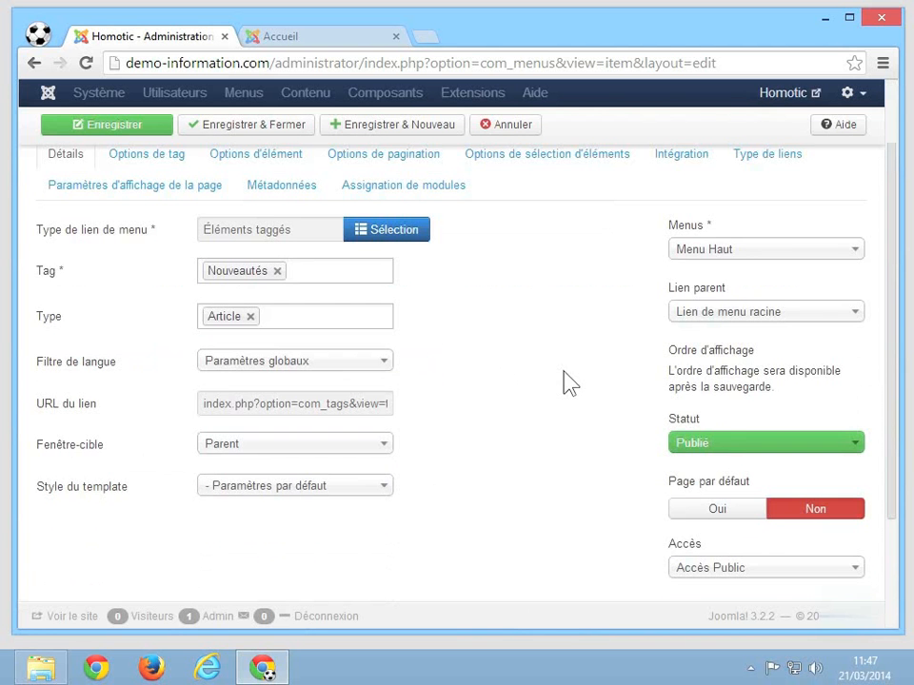
left_click(708, 318)
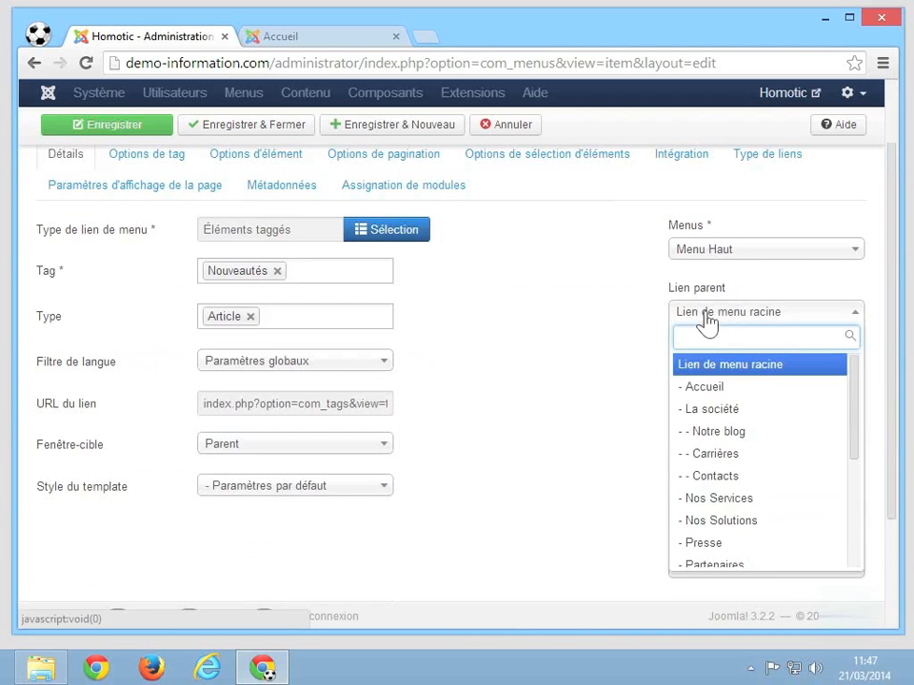
left_click(713, 414)
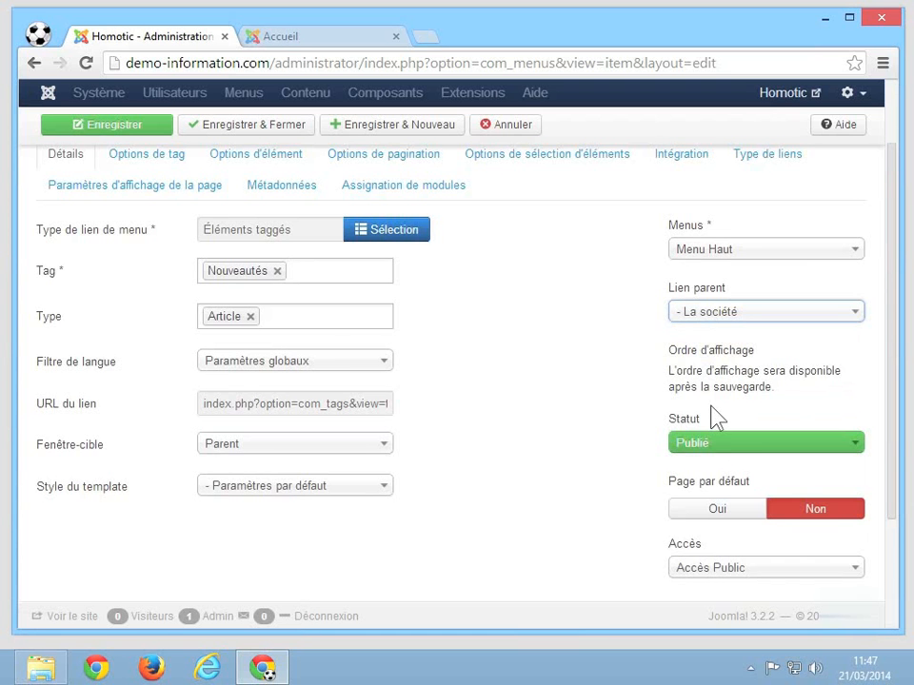
scroll(716, 419, "down", 1)
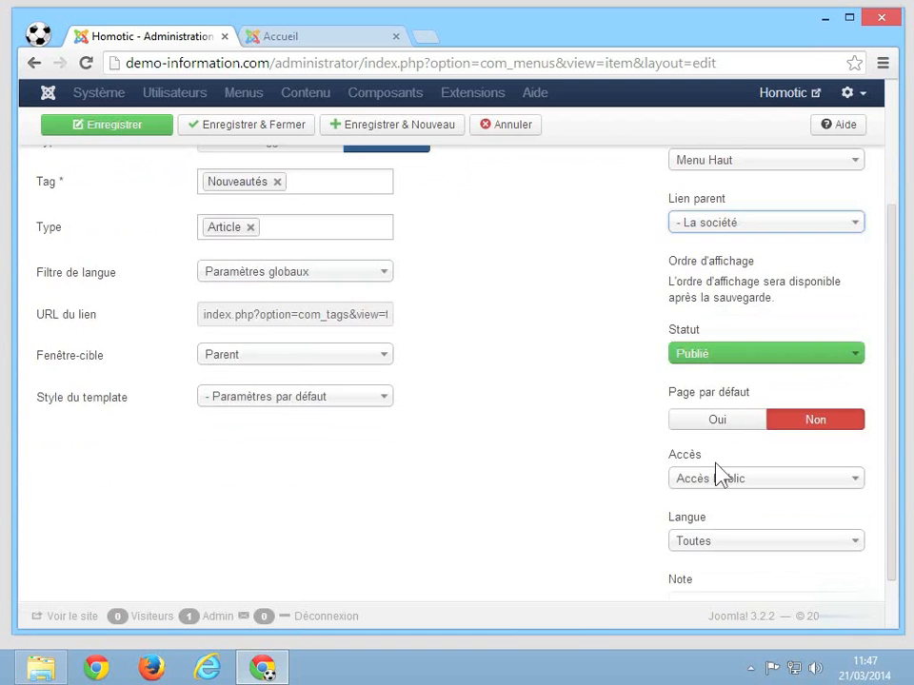
scroll(718, 476, "down", 1)
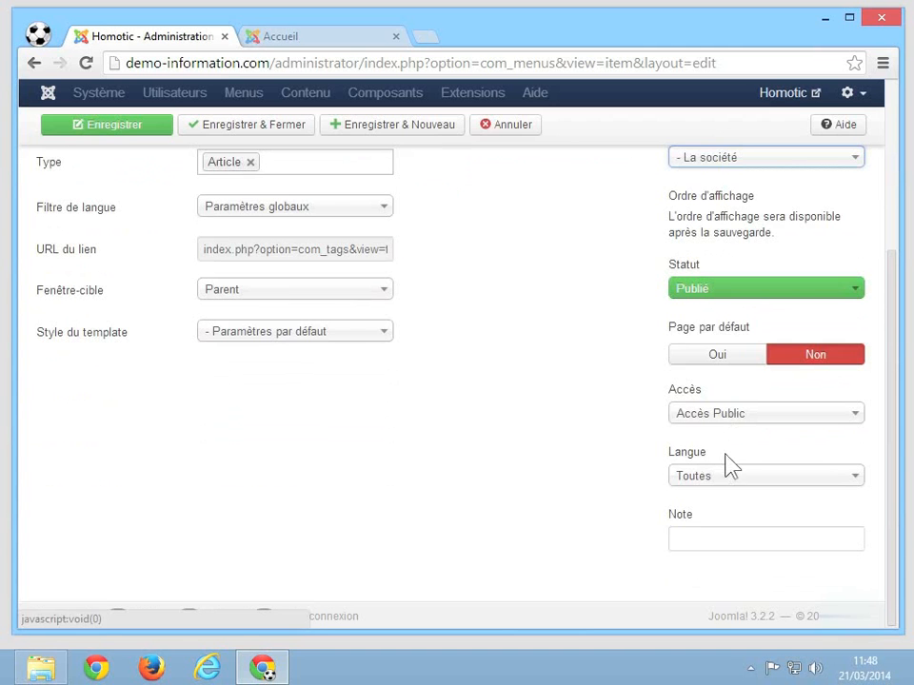
scroll(512, 379, "up", 4)
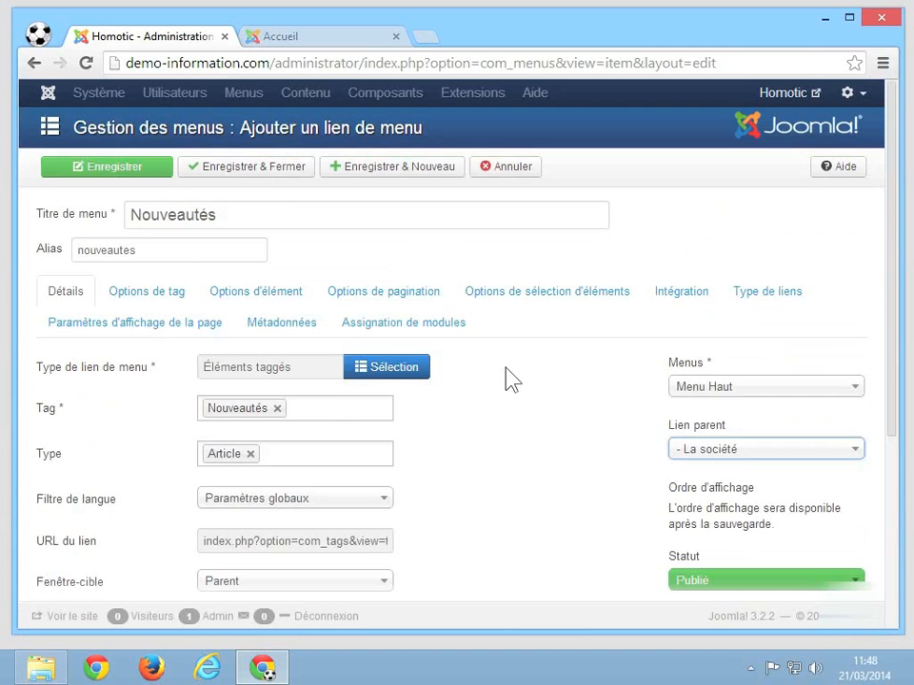
left_click(277, 174)
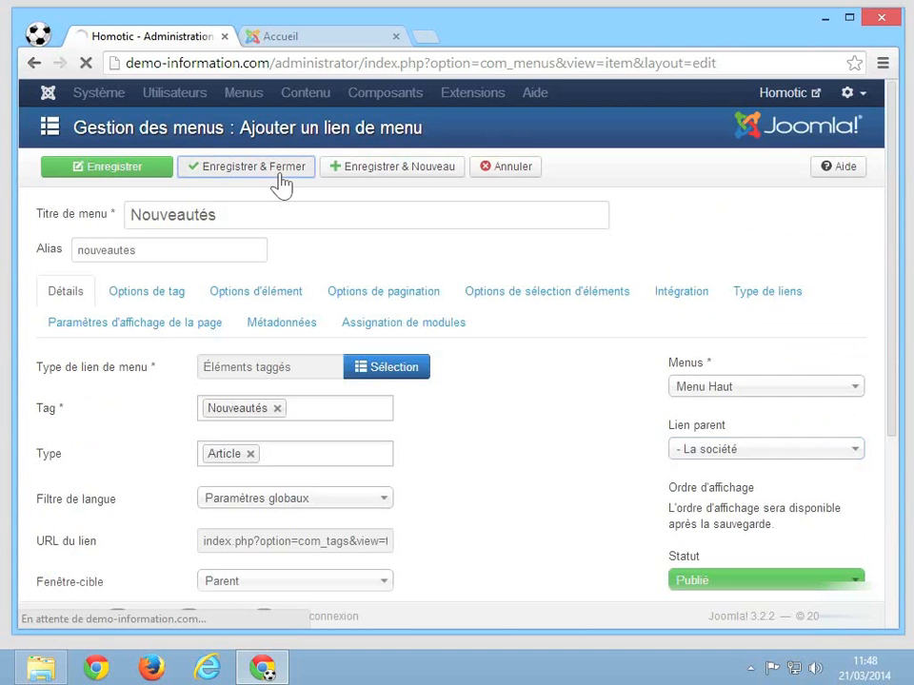
Reload the public site's homepage and open the Nouveautés page under La société.
left_click(296, 37)
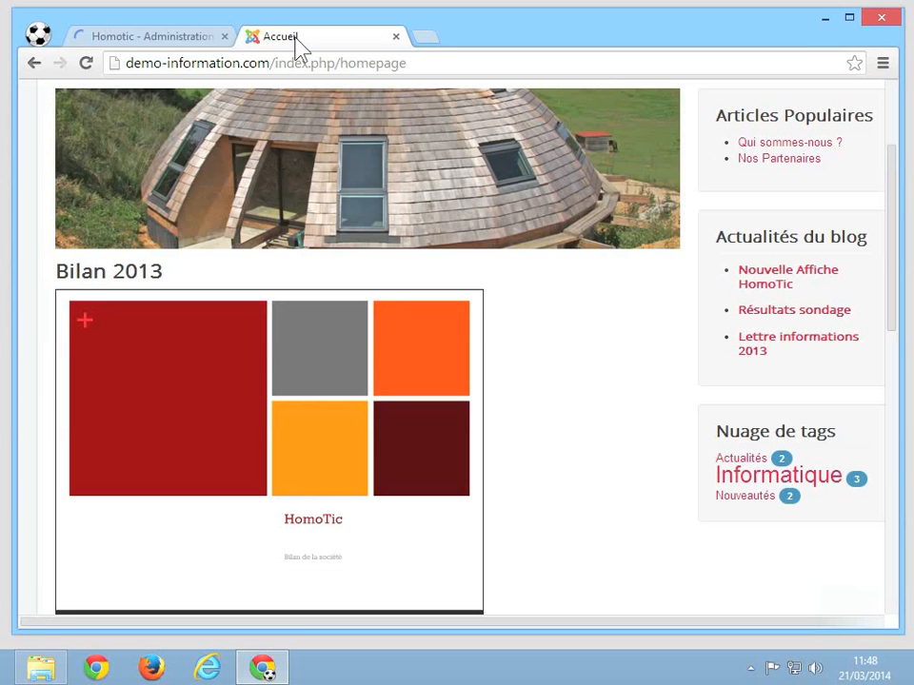
left_click(85, 63)
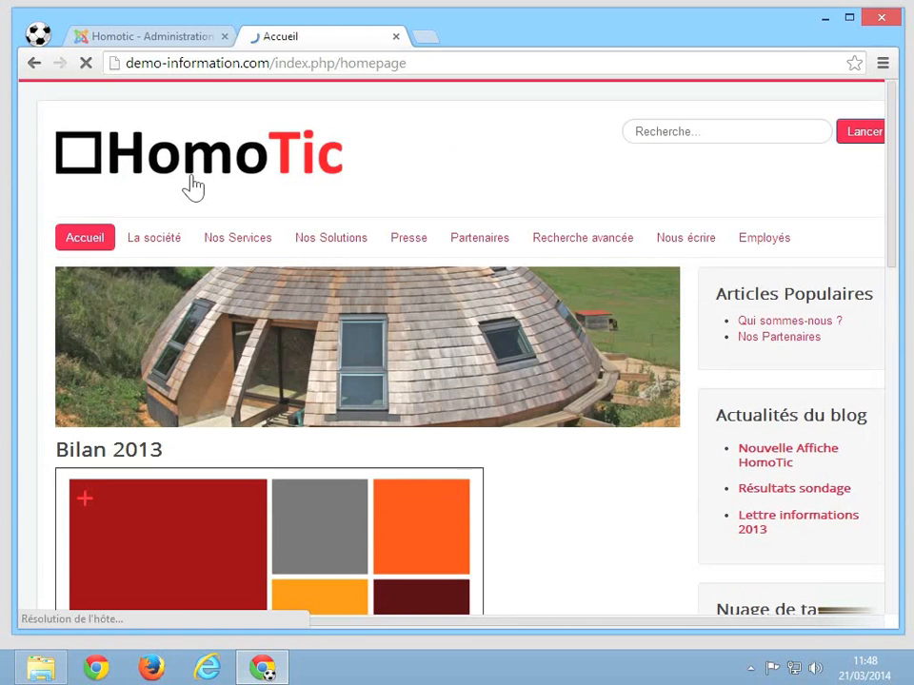
mouse_move(172, 245)
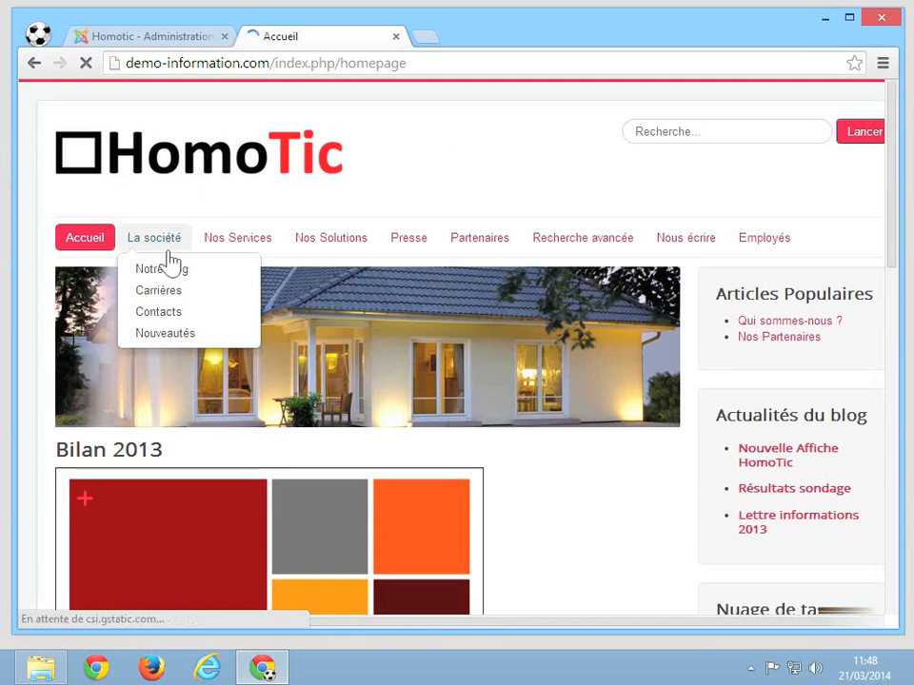
left_click(171, 338)
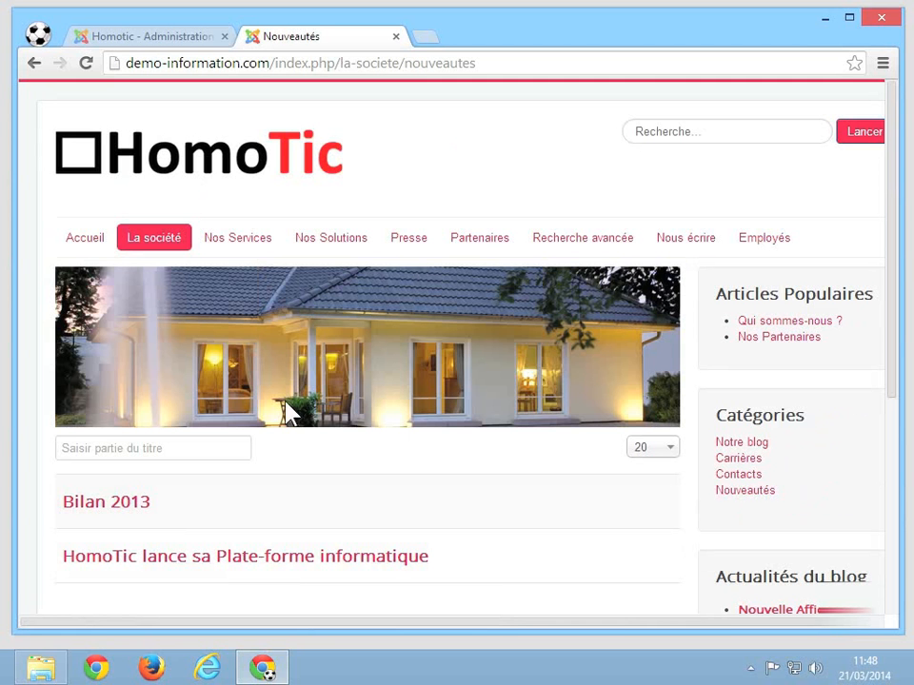
Check the menu link list in the administration and examine the tag cloud on the public Nouveautés page.
left_click(175, 41)
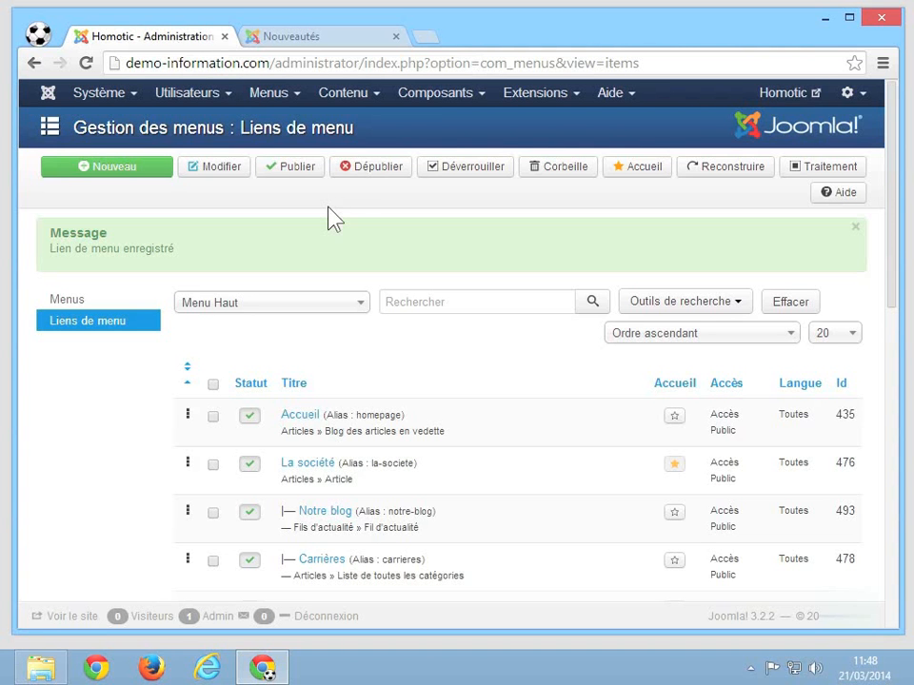
left_click(306, 35)
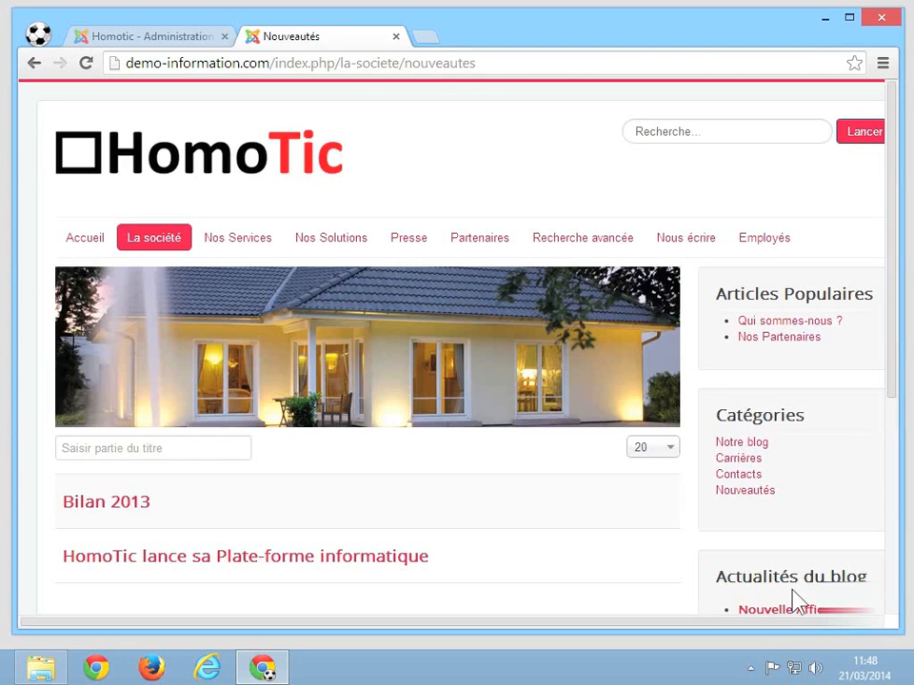
scroll(797, 601, "down", 3)
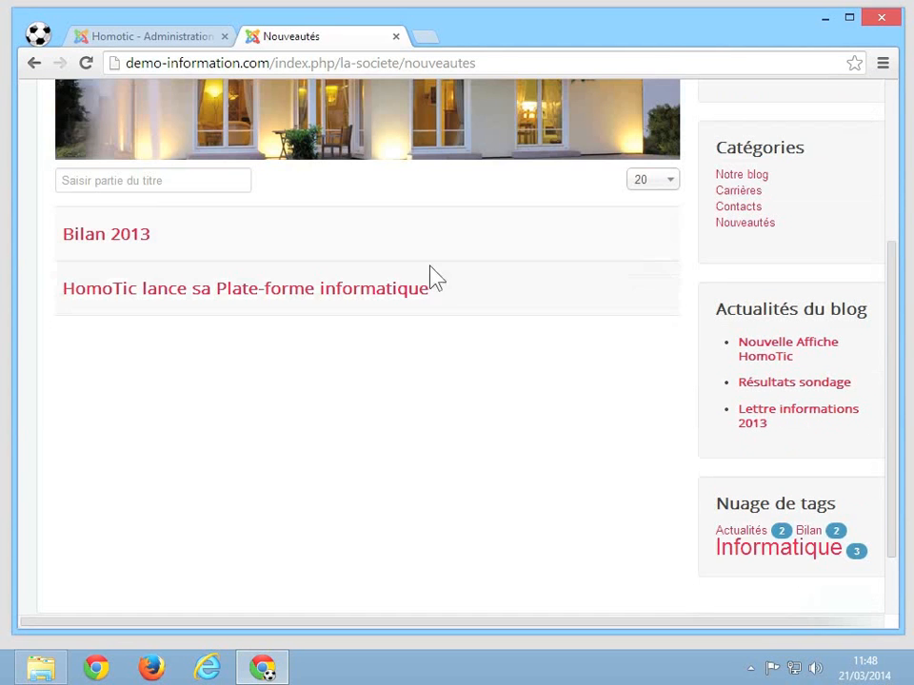
Return to the site administration and open the module manager.
left_click(186, 38)
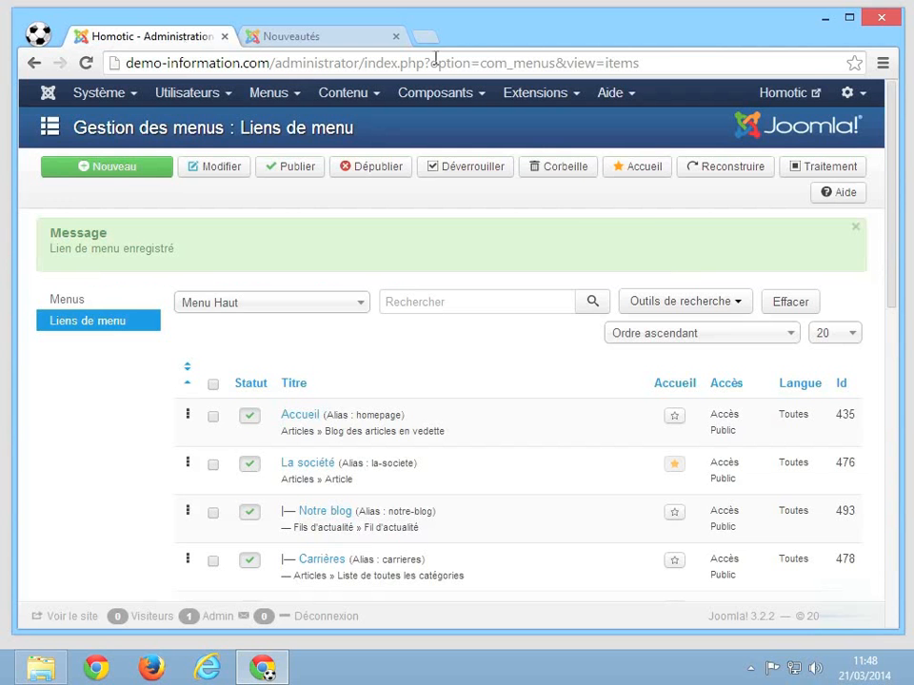
left_click(546, 93)
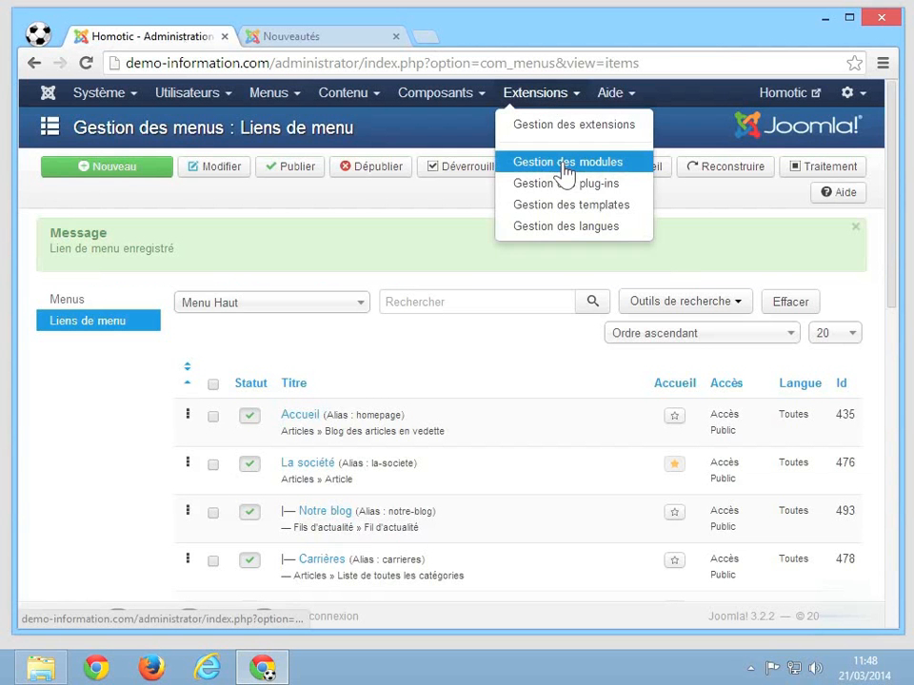
left_click(567, 172)
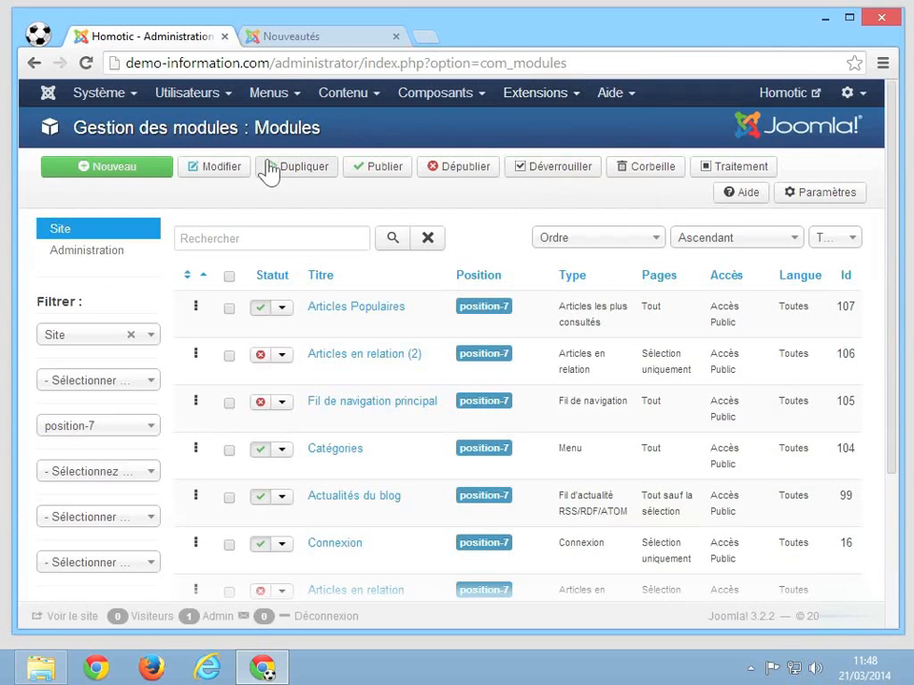
Examine the tag-related types available for a new module, and leave the selection without creating one.
left_click(139, 173)
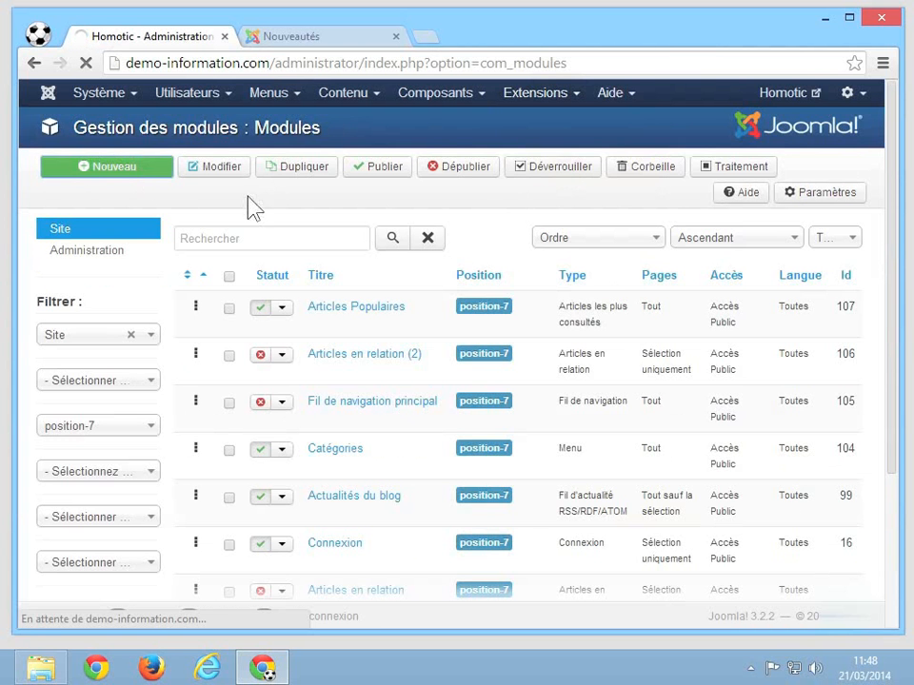
scroll(299, 319, "down", 5)
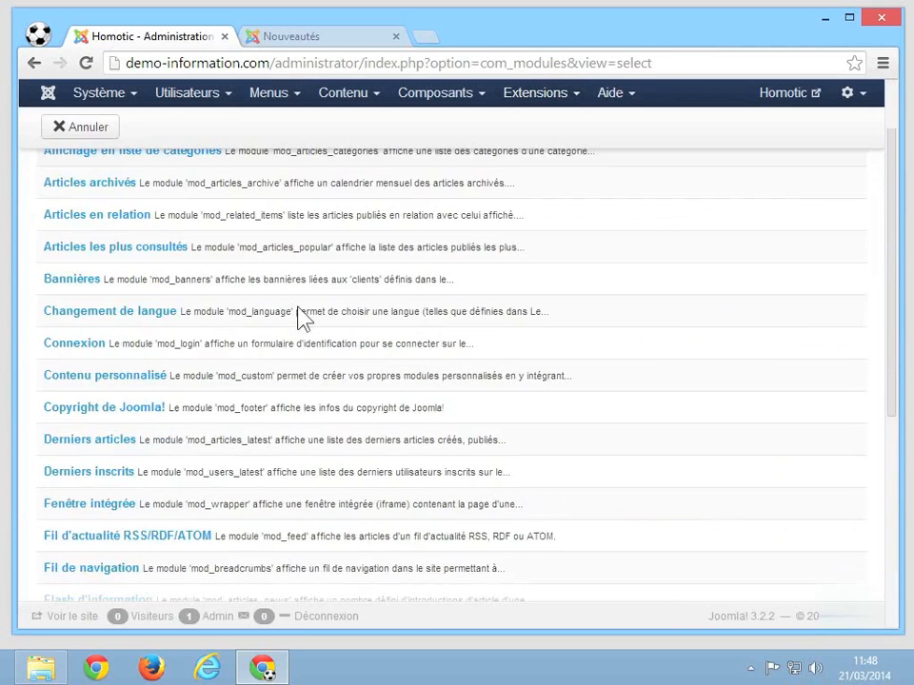
scroll(298, 304, "down", 1)
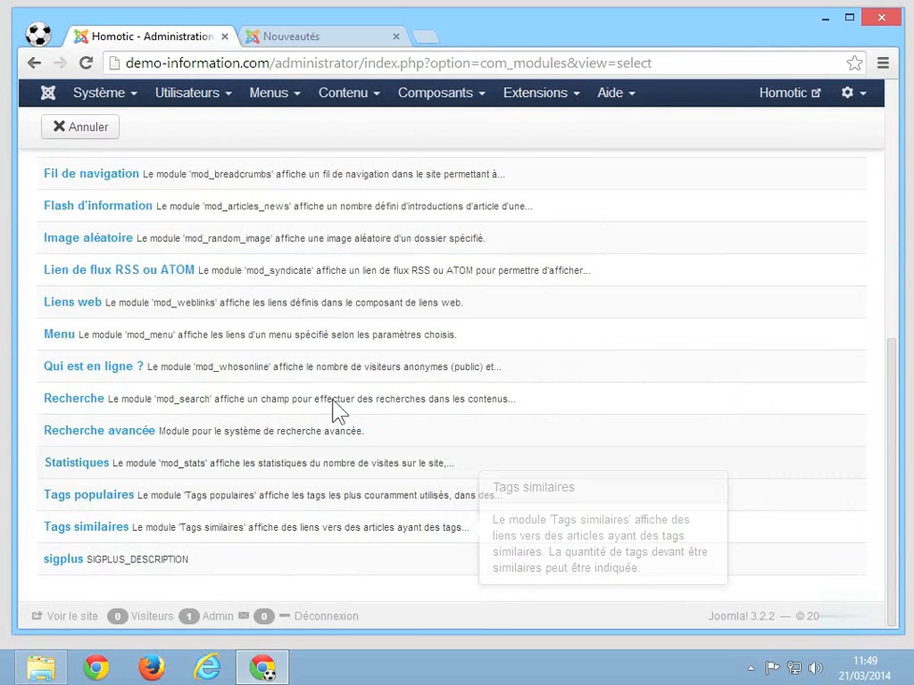
left_click(89, 127)
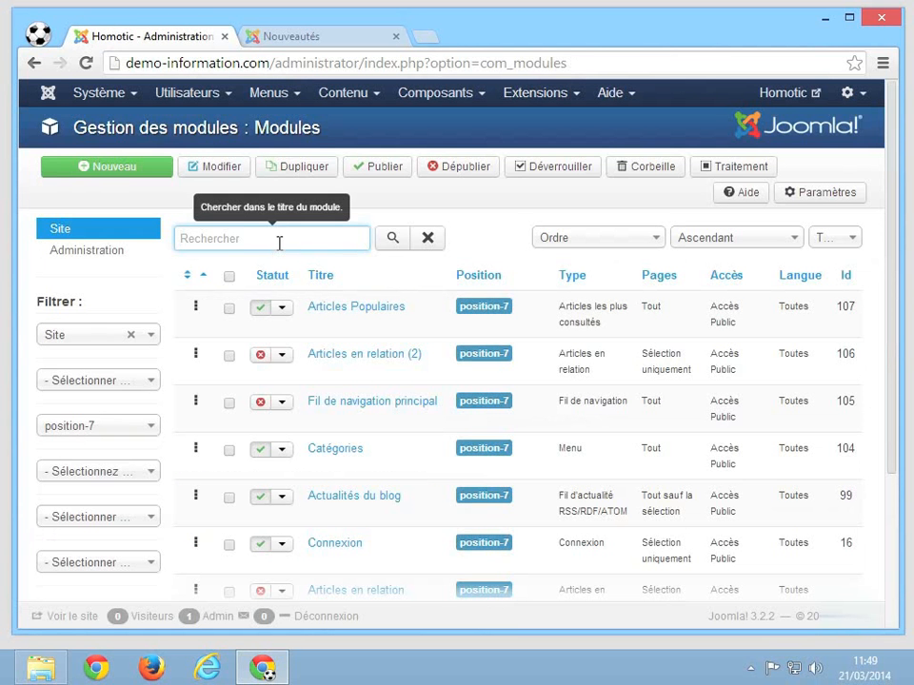
Search the modules for "tag" and open the Nuage de tags module for editing.
type("tag")
key("Return")
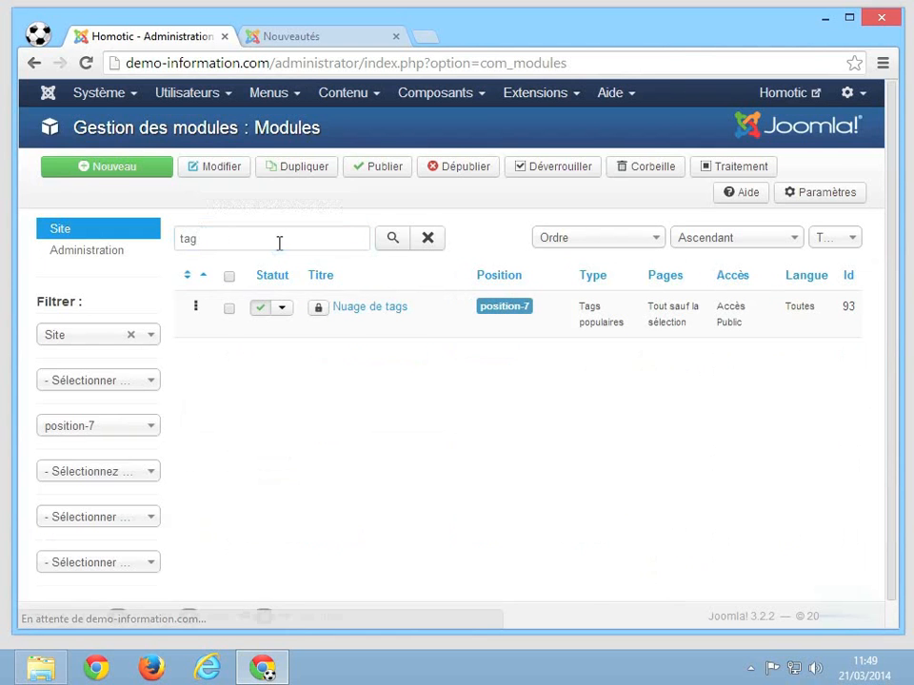
left_click(386, 310)
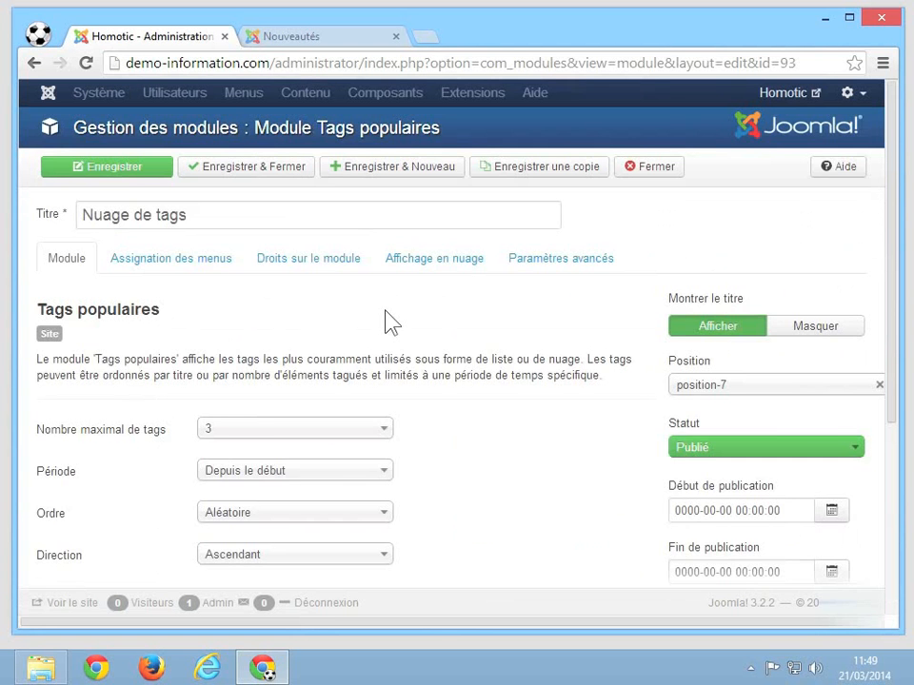
Set the maximum number of tags in the Nuage de tags module to 2.
scroll(388, 321, "down", 2)
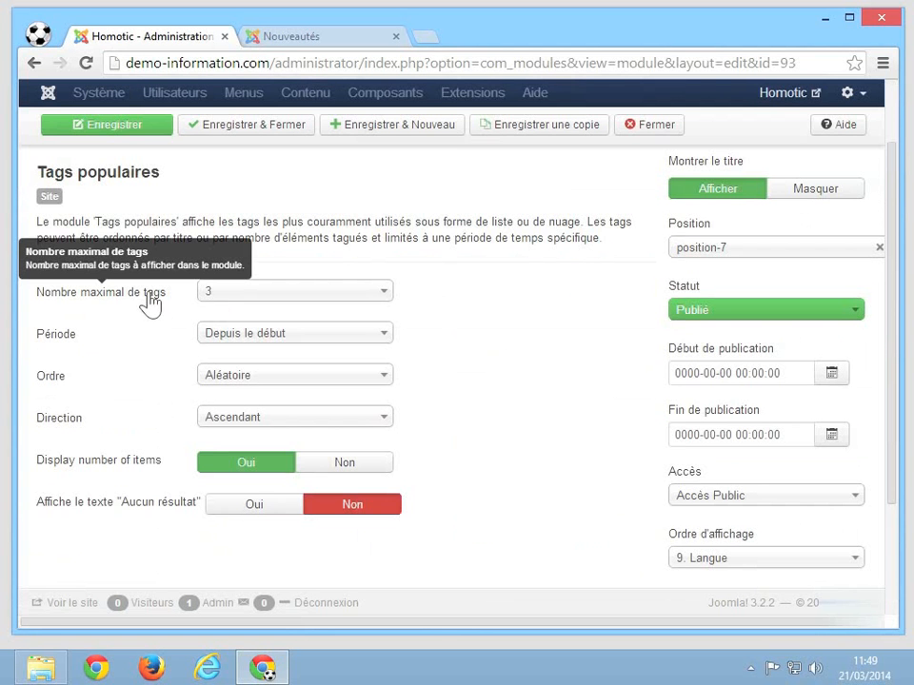
left_click(242, 295)
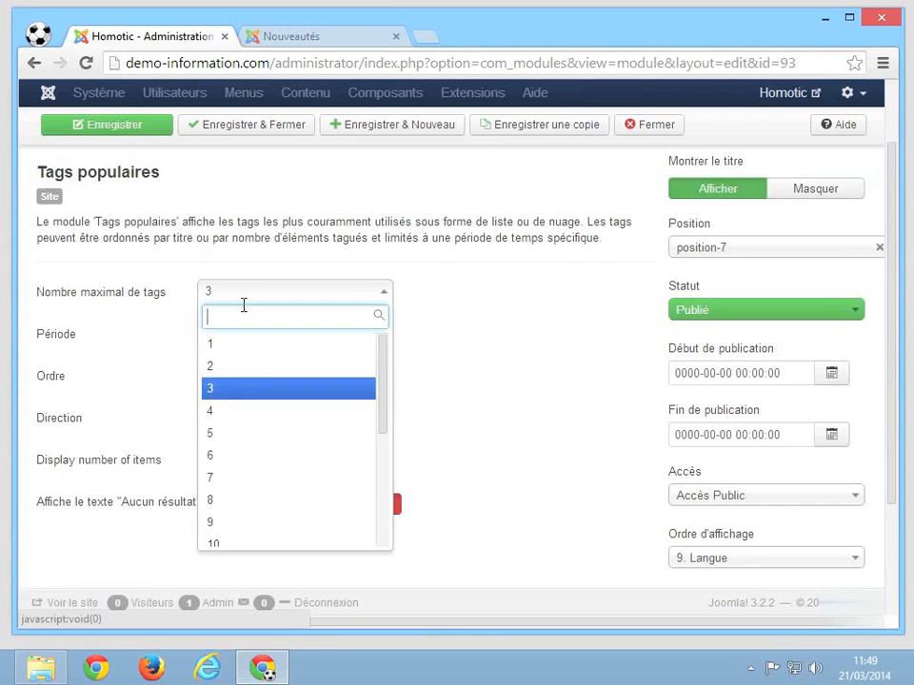
left_click(246, 368)
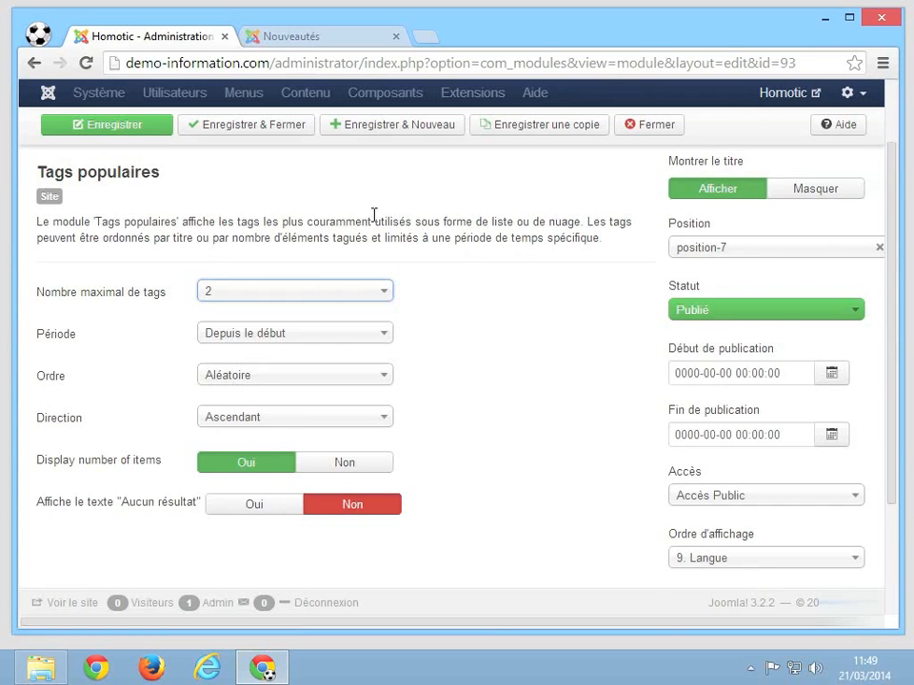
Examine the minimum and maximum font sizes in the cloud display settings of the Nuage de tags module.
scroll(374, 215, "up", 3)
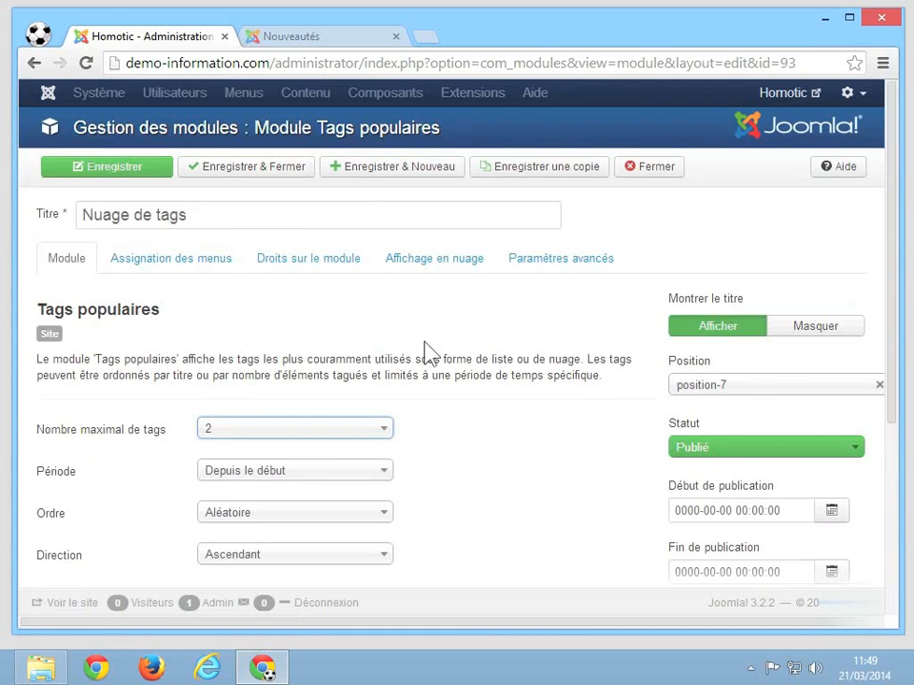
left_click(441, 273)
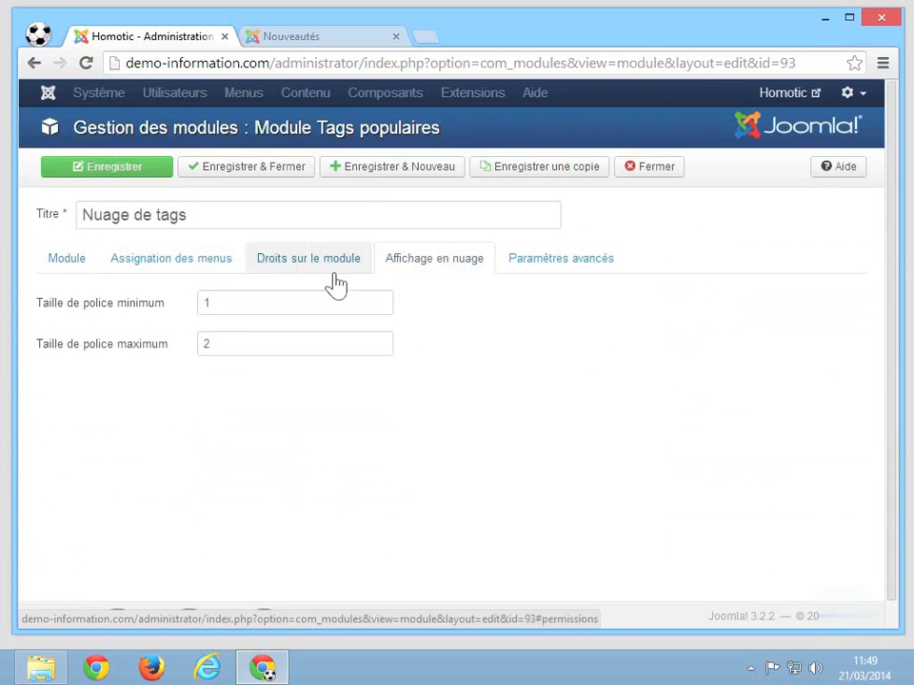
double_click(226, 304)
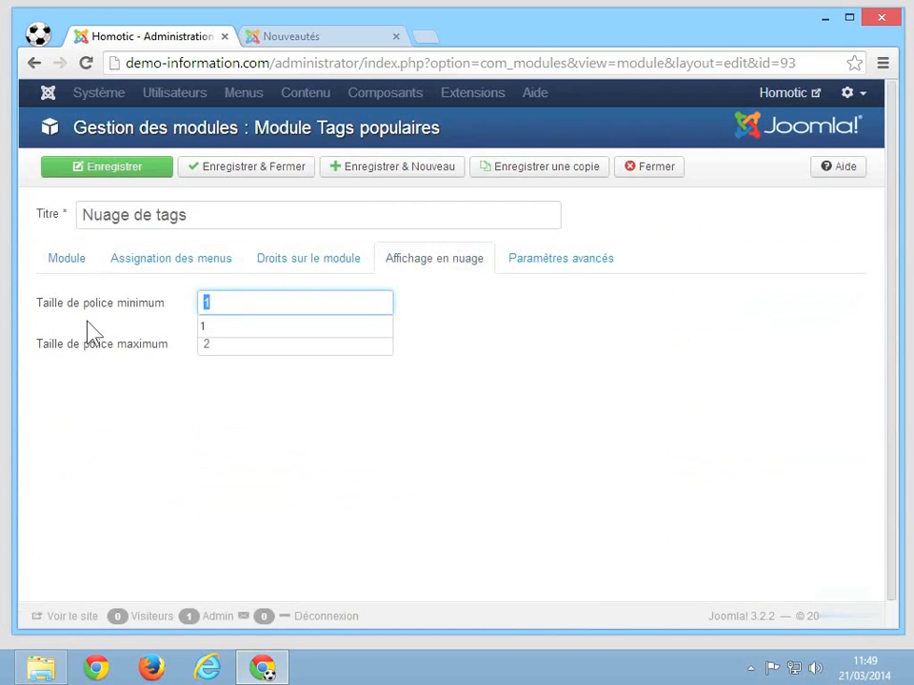
double_click(210, 343)
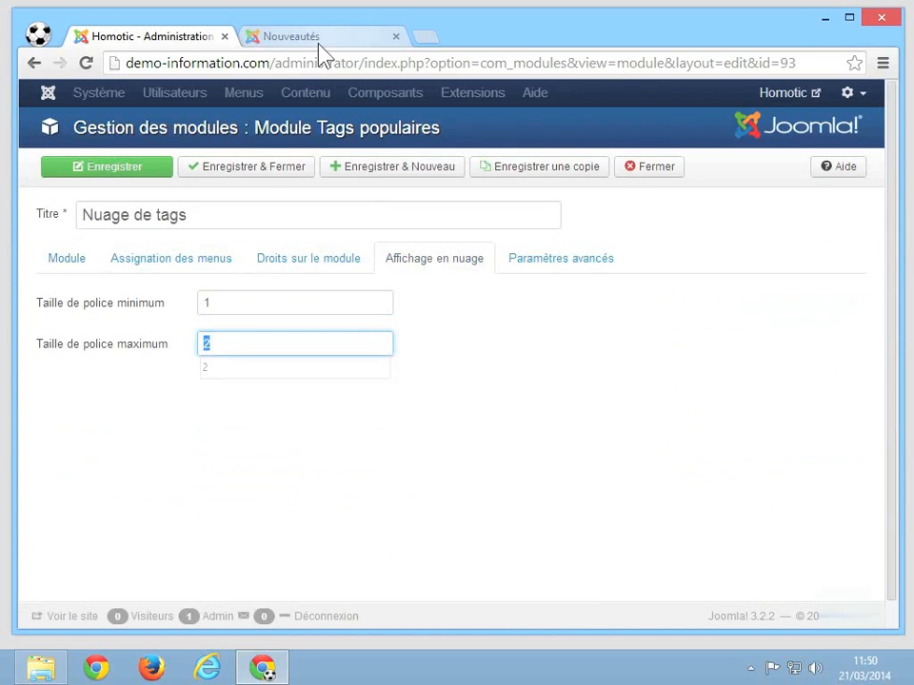
Check the tag sizes in the Nuage de tags block on the public Nouveautés page and return to the module's cloud display settings.
left_click(320, 38)
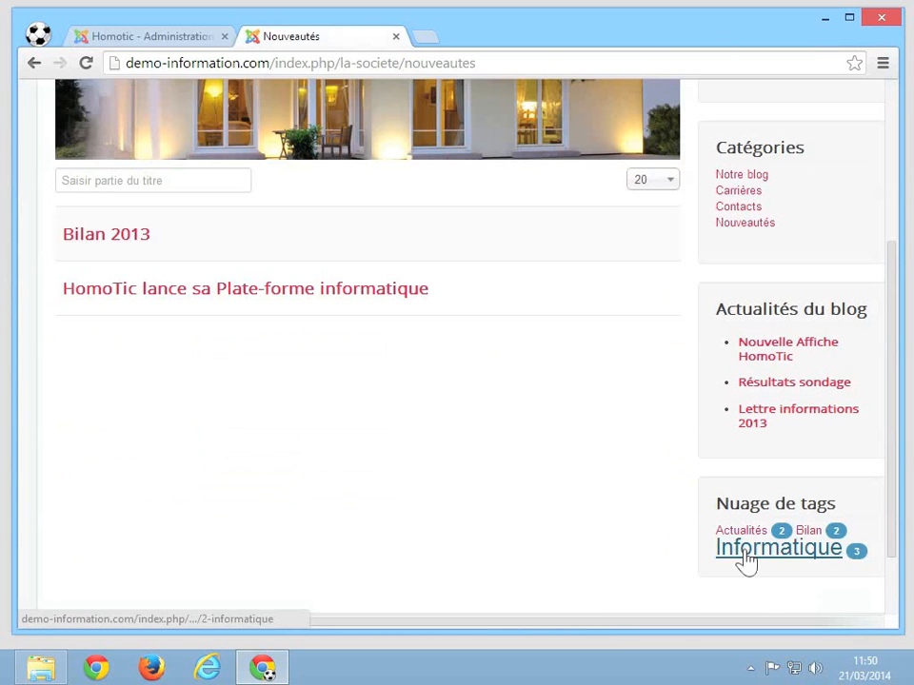
left_click(161, 42)
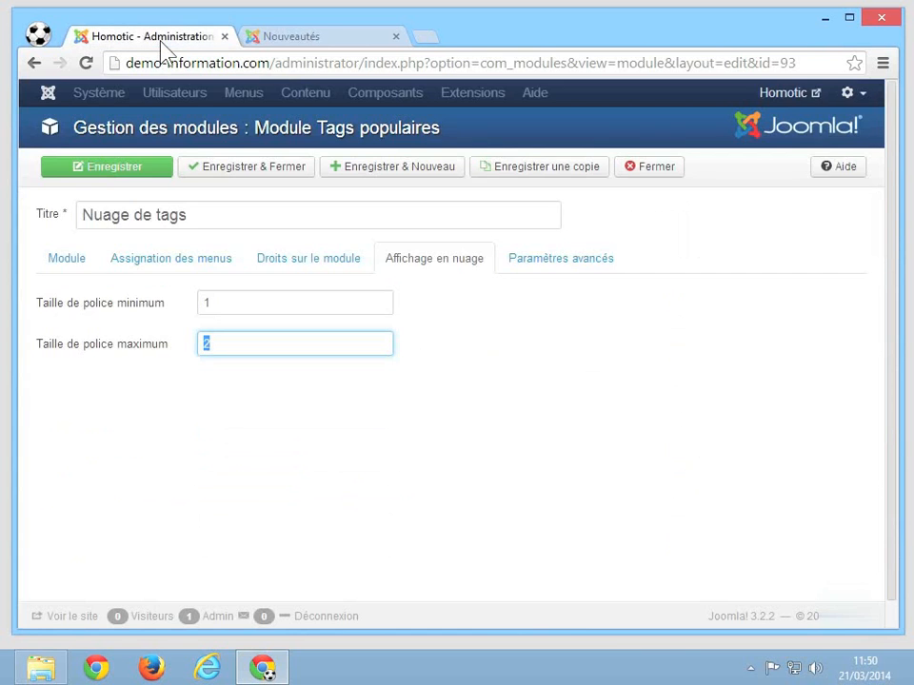
left_click(247, 238)
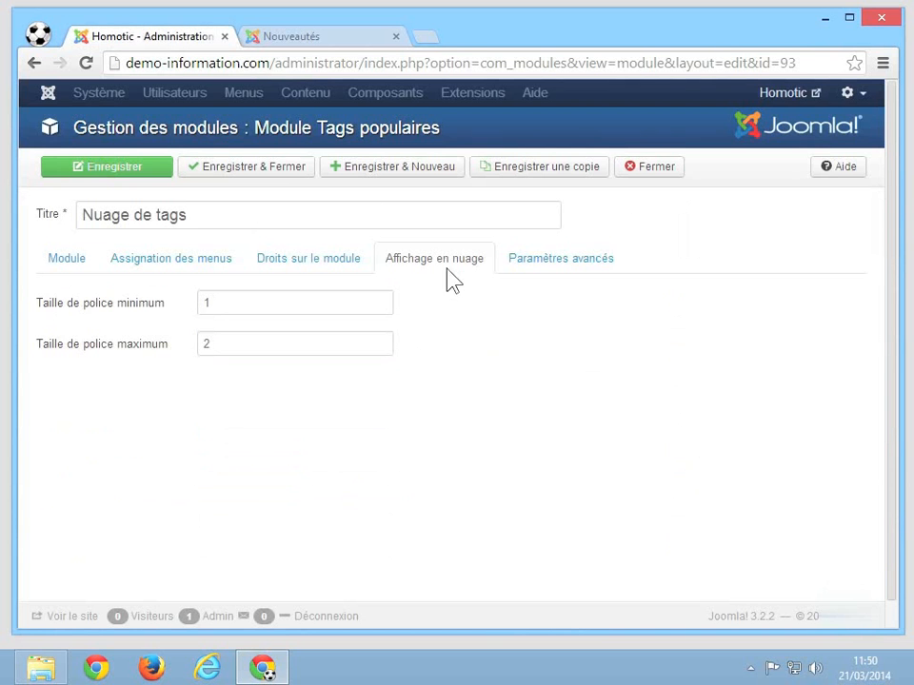
Examine the layout types available in the Nuage de tags module's advanced settings, keeping Nuage selected.
left_click(567, 275)
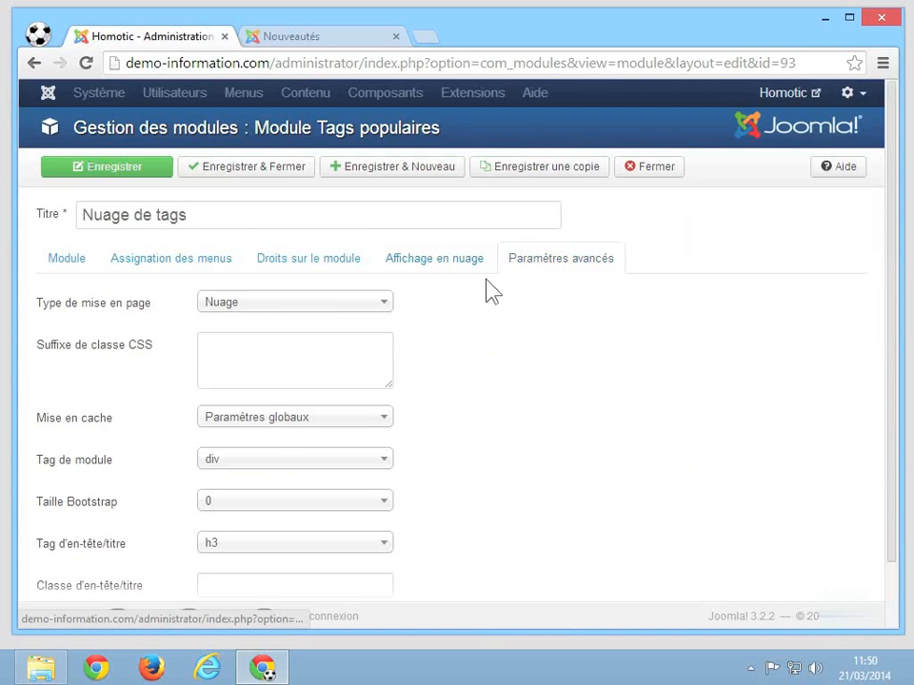
left_click(321, 303)
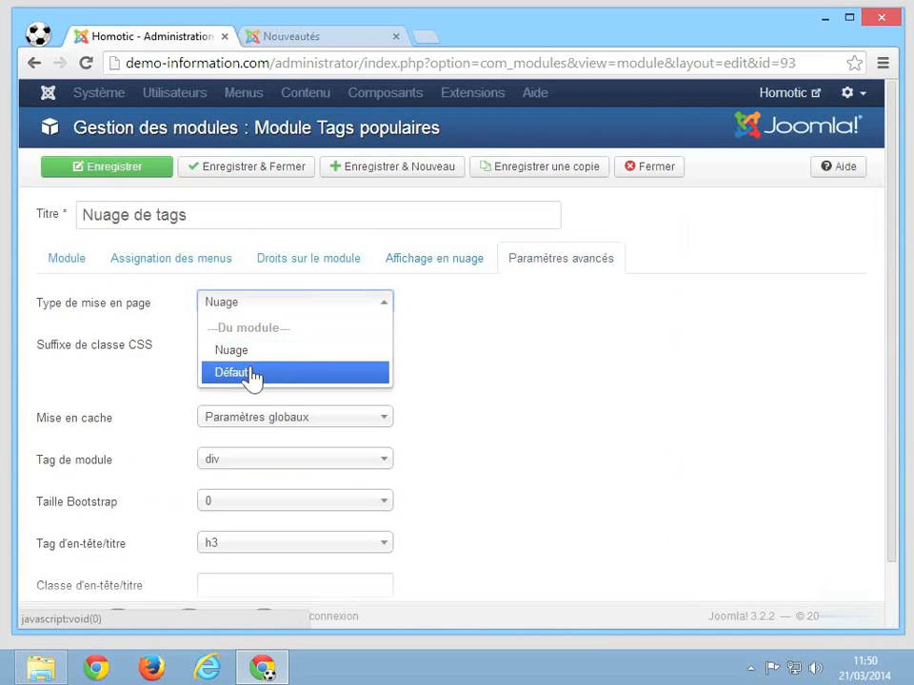
left_click(485, 353)
Save the Nuage de tags module and reload the public Nouveautés page to check its tag cloud.
left_click(115, 167)
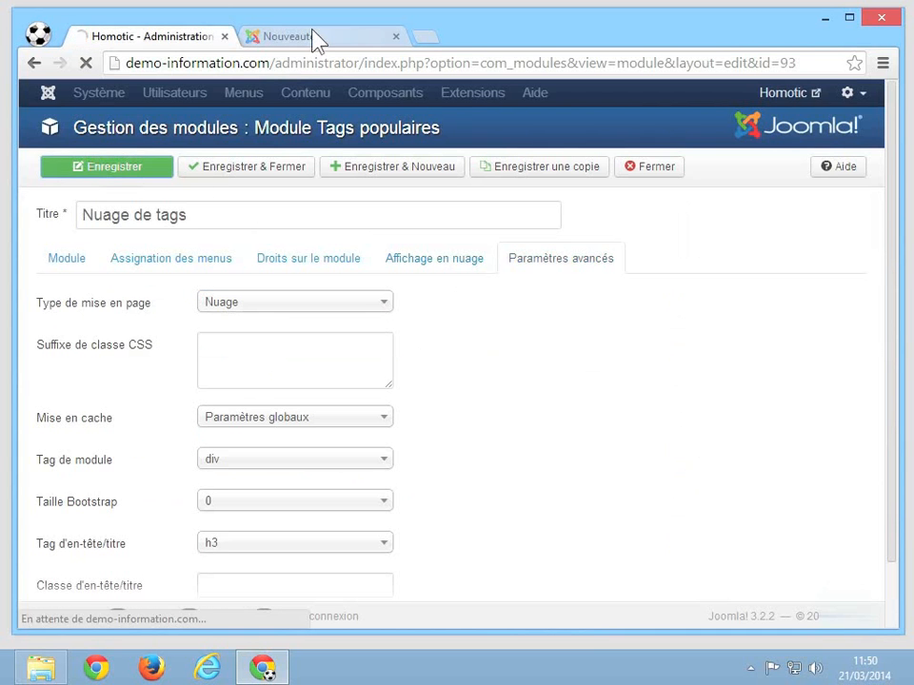
left_click(314, 38)
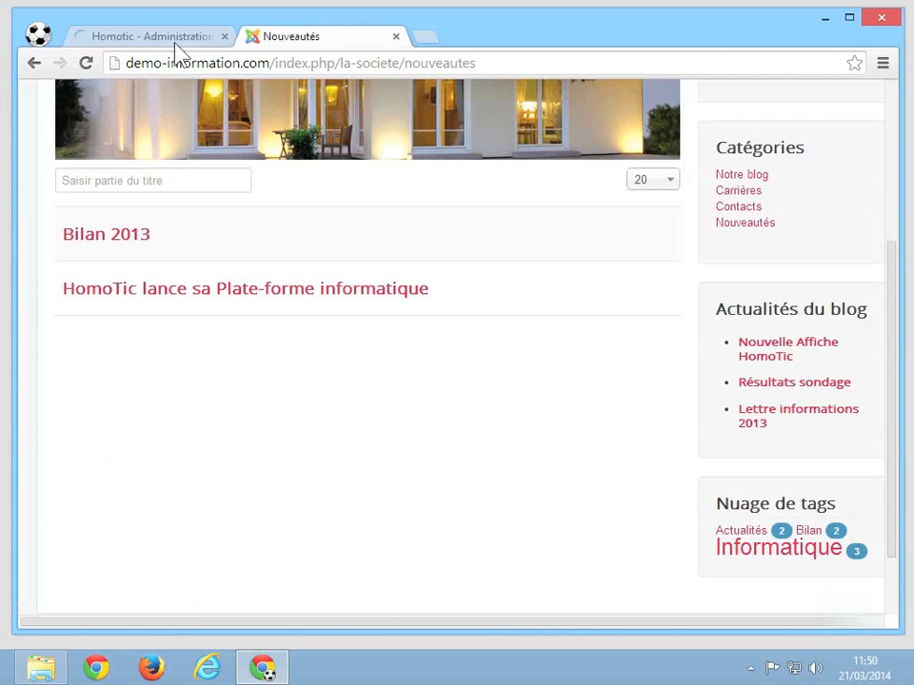
left_click(86, 63)
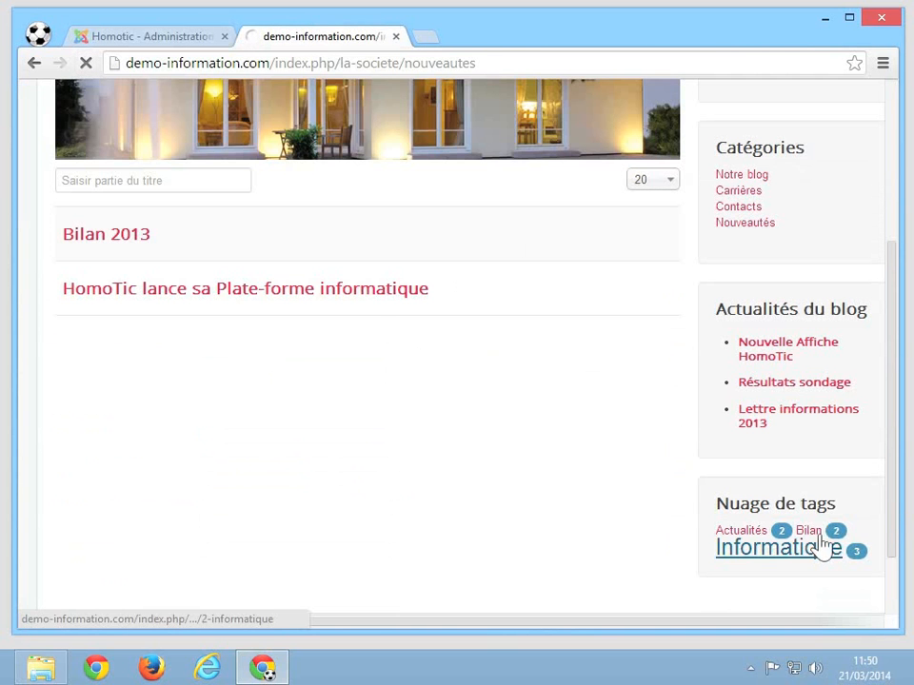